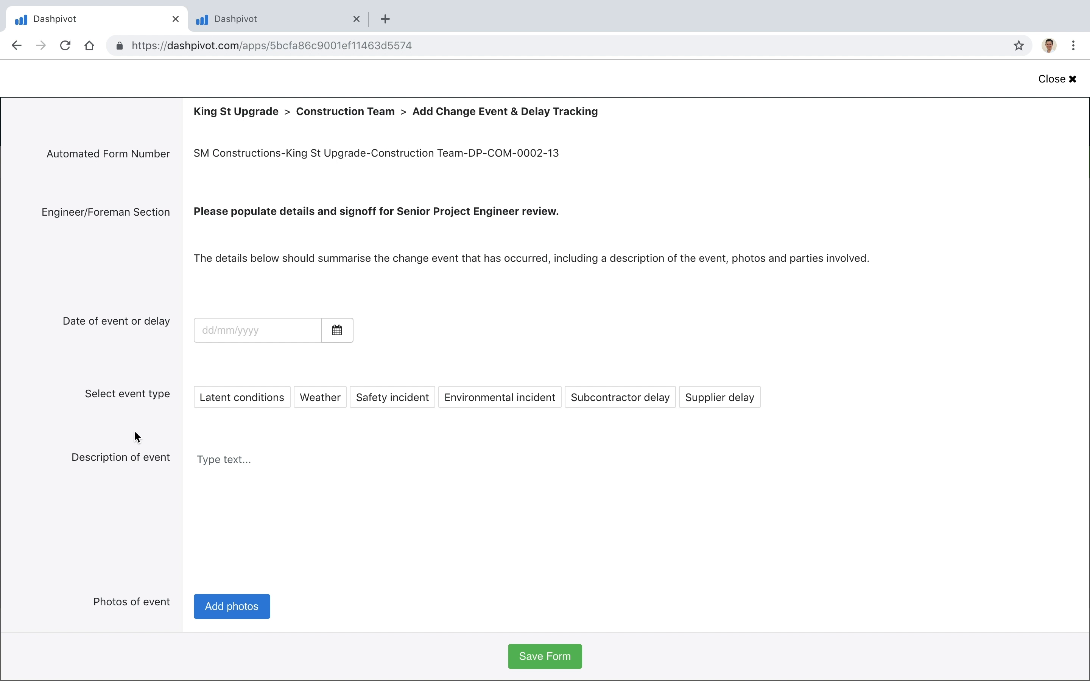
Set the date of event or delay to 24/10/2018 and choose Subcontractor delay as the event type
{"action": "left_click", "coordinate": [337, 330]}
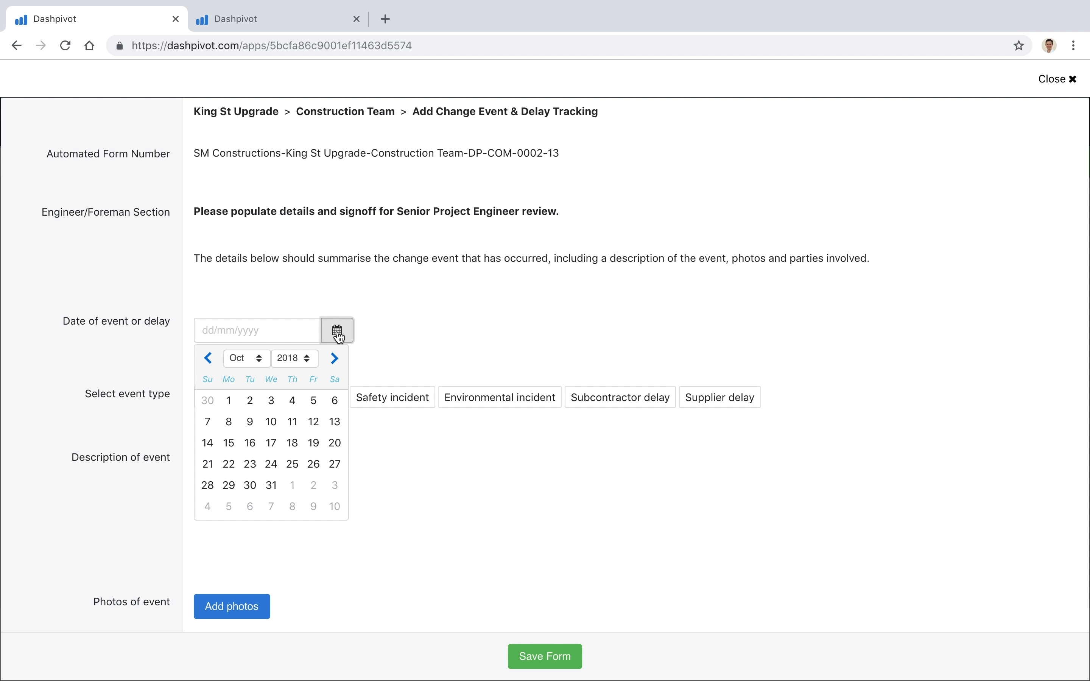
{"action": "left_click", "coordinate": [272, 465]}
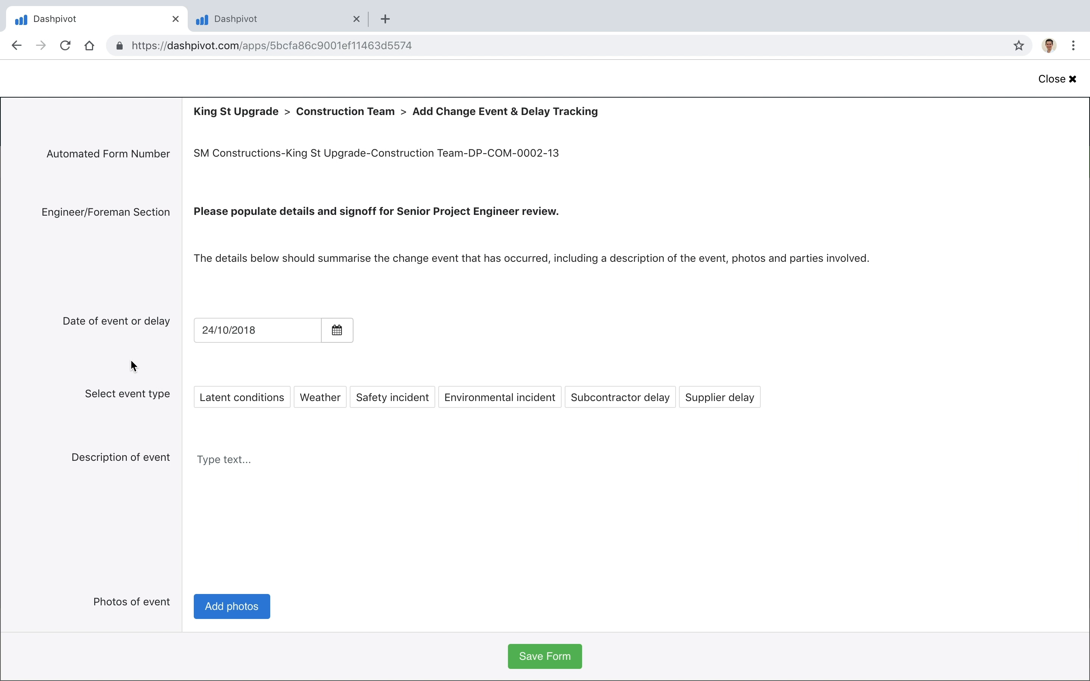
{"action": "scroll", "coordinate": [134, 367], "scroll_direction": "down", "scroll_amount": 3}
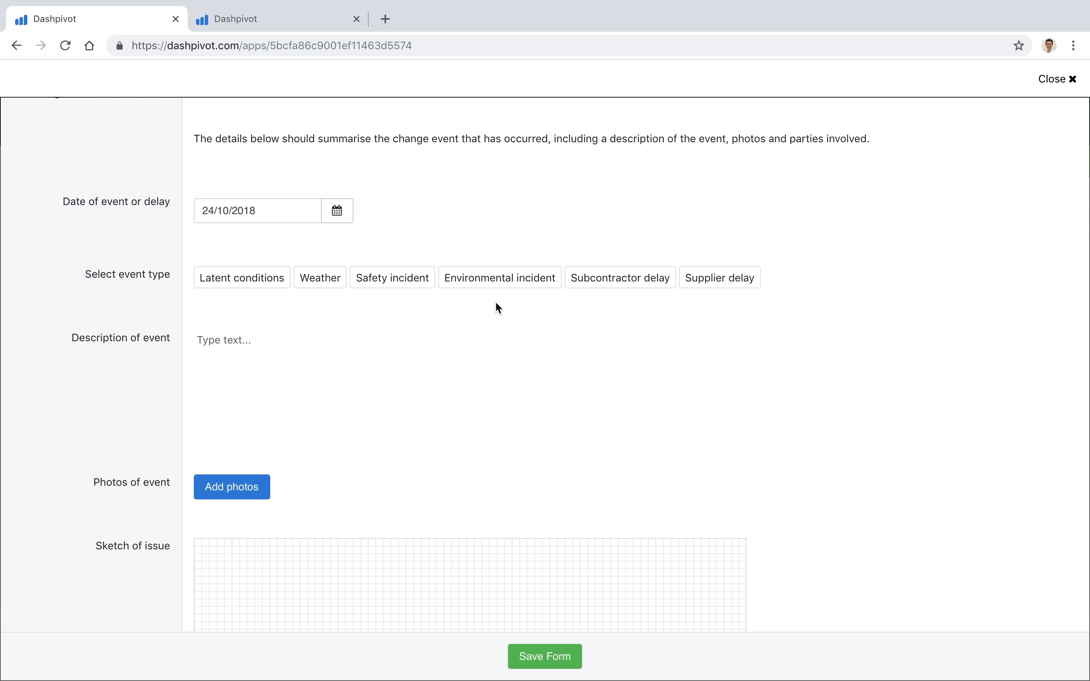
{"action": "left_click", "coordinate": [588, 283]}
Enter "14t truck crane breakdown for 30 mins" as the description of the event
{"action": "left_click", "coordinate": [296, 365]}
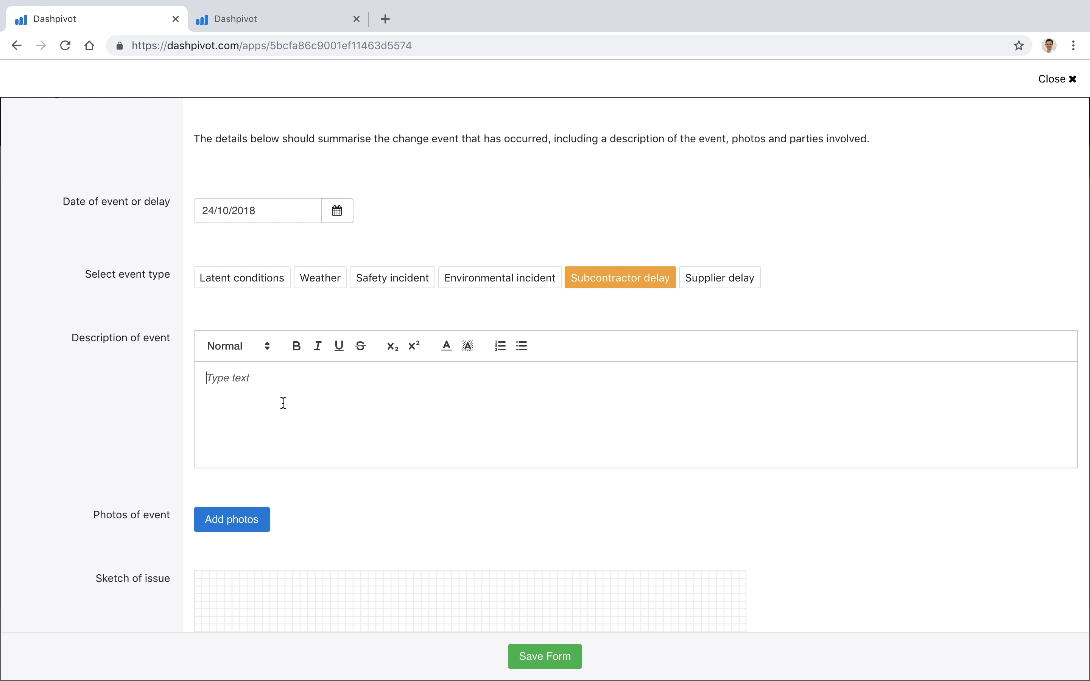
{"action": "type", "text": "14t truck crane breakdown for 30 mins"}
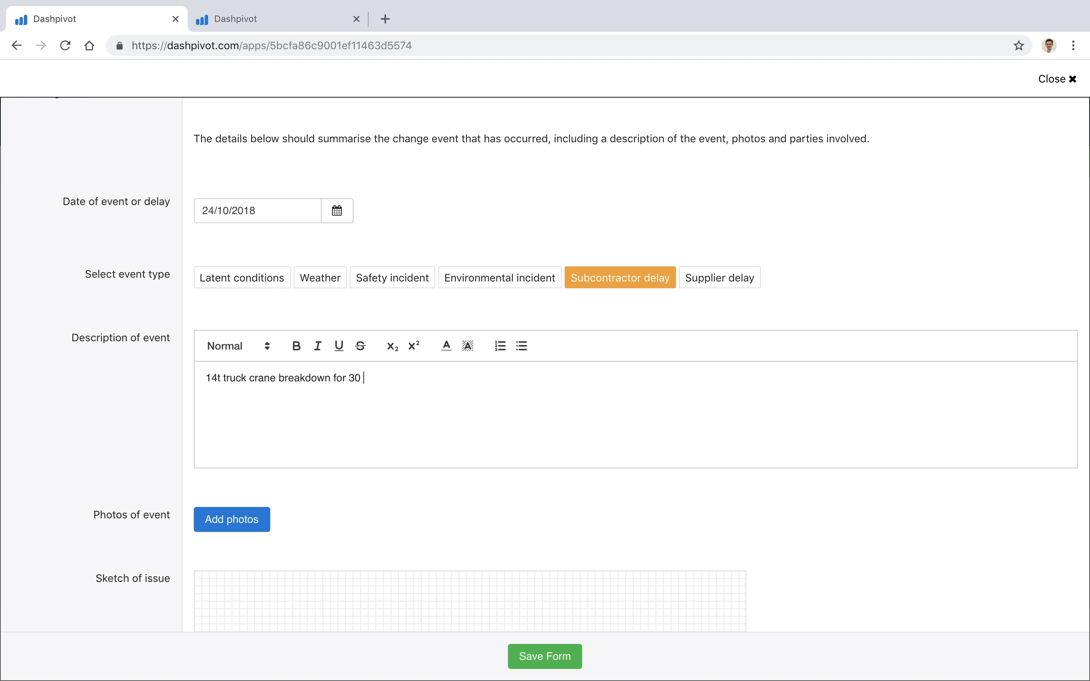
{"action": "left_click", "coordinate": [95, 443]}
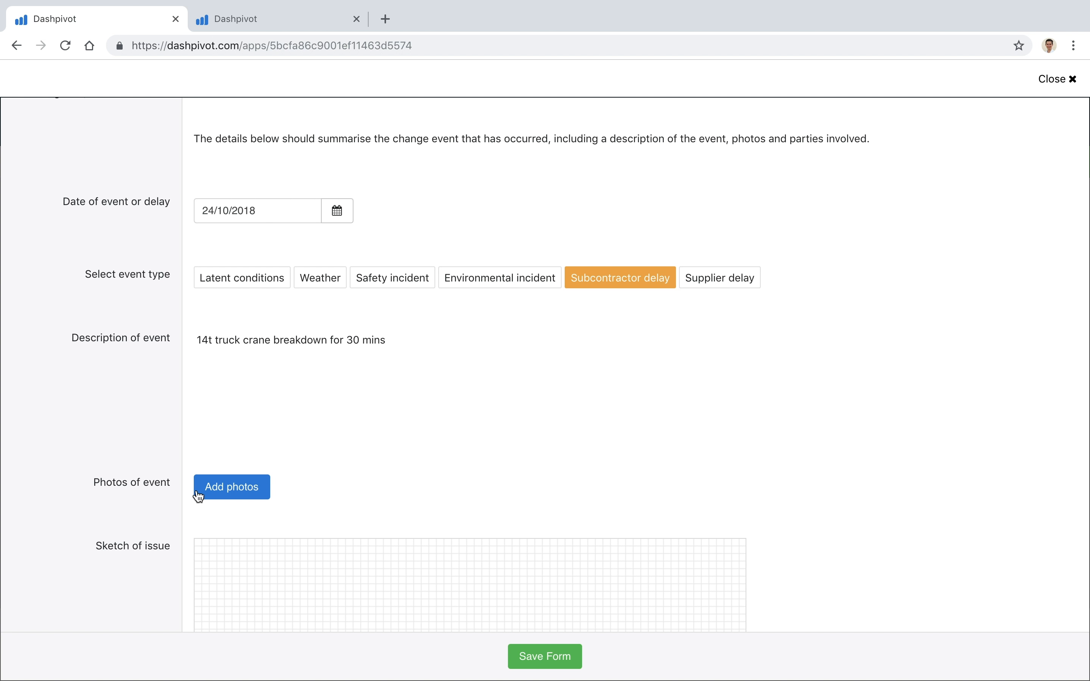
Attach the yellow truck crane photo from Tue 23, Oct 2018 to the photos of event
{"action": "left_click", "coordinate": [261, 488]}
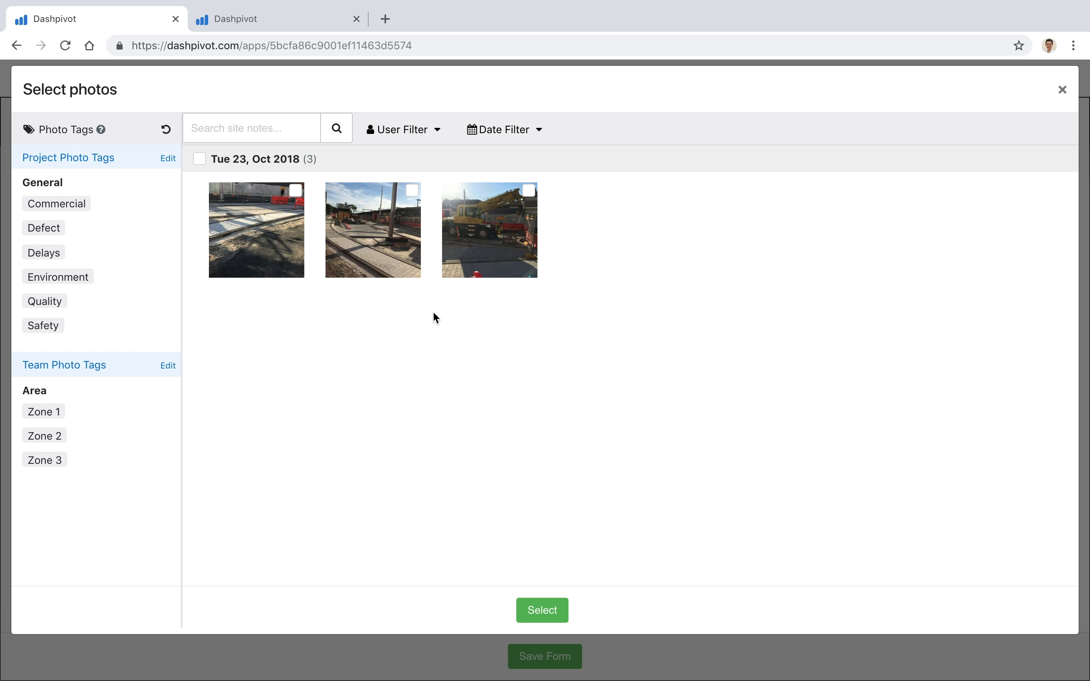
{"action": "left_click", "coordinate": [530, 215]}
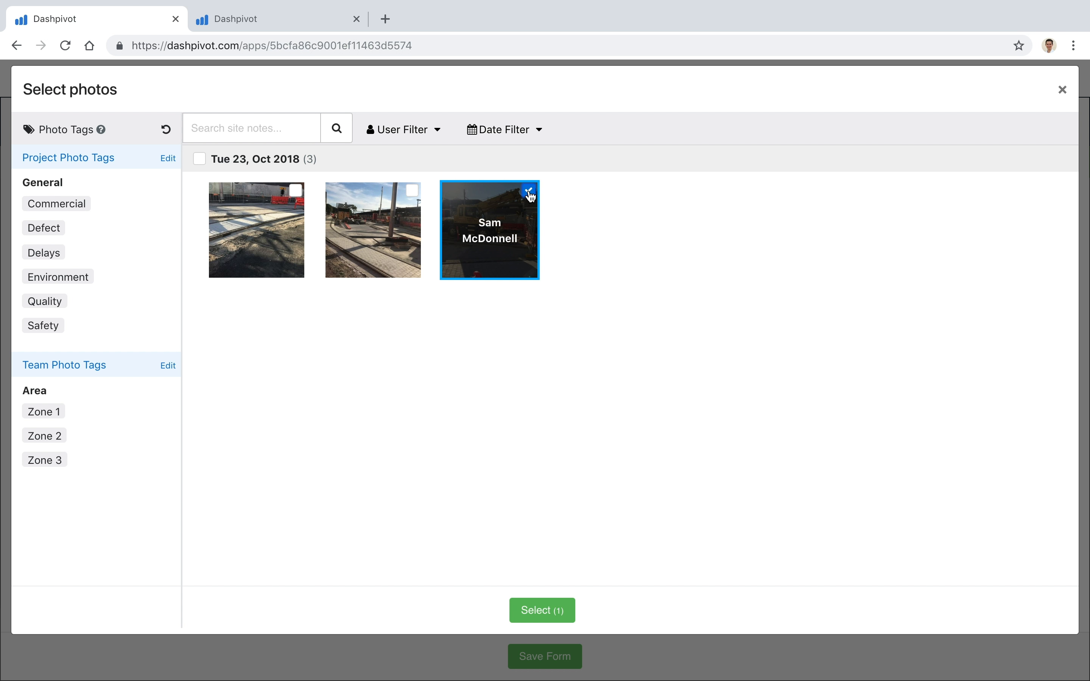
{"action": "left_click", "coordinate": [544, 611]}
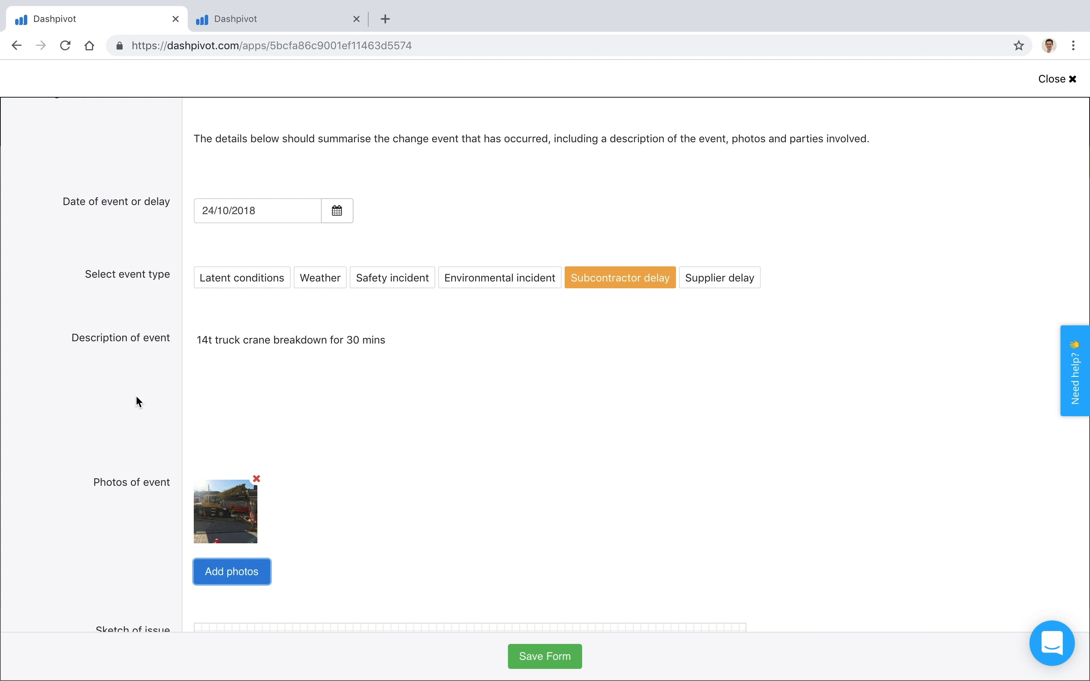
Look through the sketch, other parties and signoff fields, leave them blank, and save the form
{"action": "scroll", "coordinate": [137, 397], "scroll_direction": "down", "scroll_amount": 2}
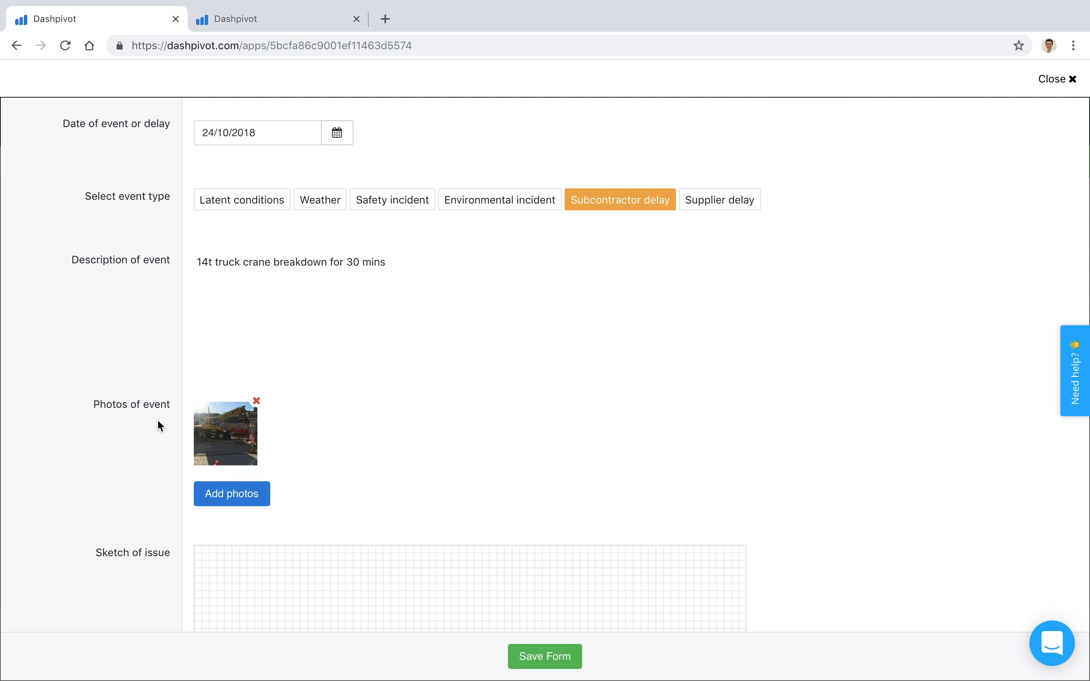
{"action": "scroll", "coordinate": [159, 421], "scroll_direction": "down", "scroll_amount": 5}
{"action": "scroll", "coordinate": [161, 426], "scroll_direction": "down", "scroll_amount": 4}
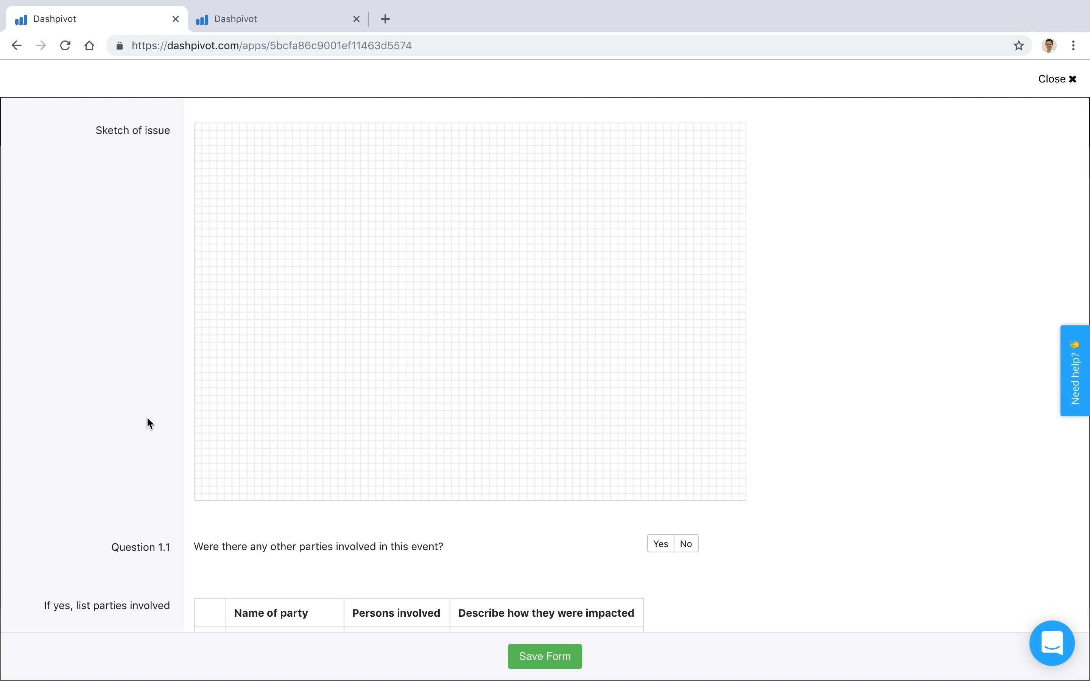
{"action": "scroll", "coordinate": [255, 392], "scroll_direction": "down", "scroll_amount": 4}
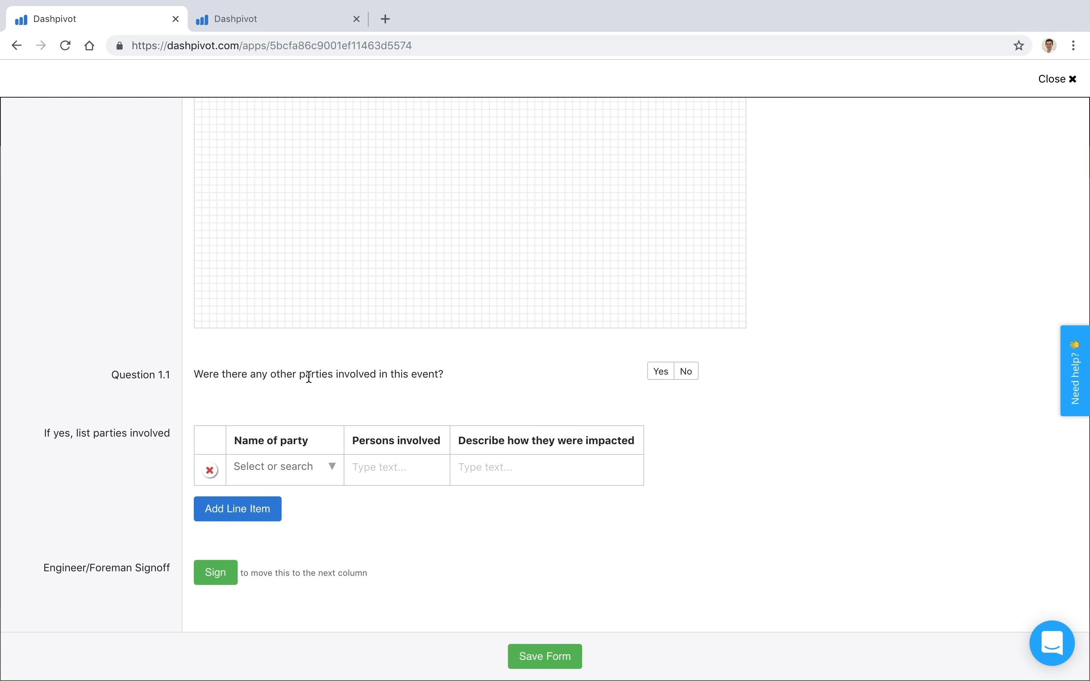
{"action": "scroll", "coordinate": [157, 505], "scroll_direction": "down", "scroll_amount": 2}
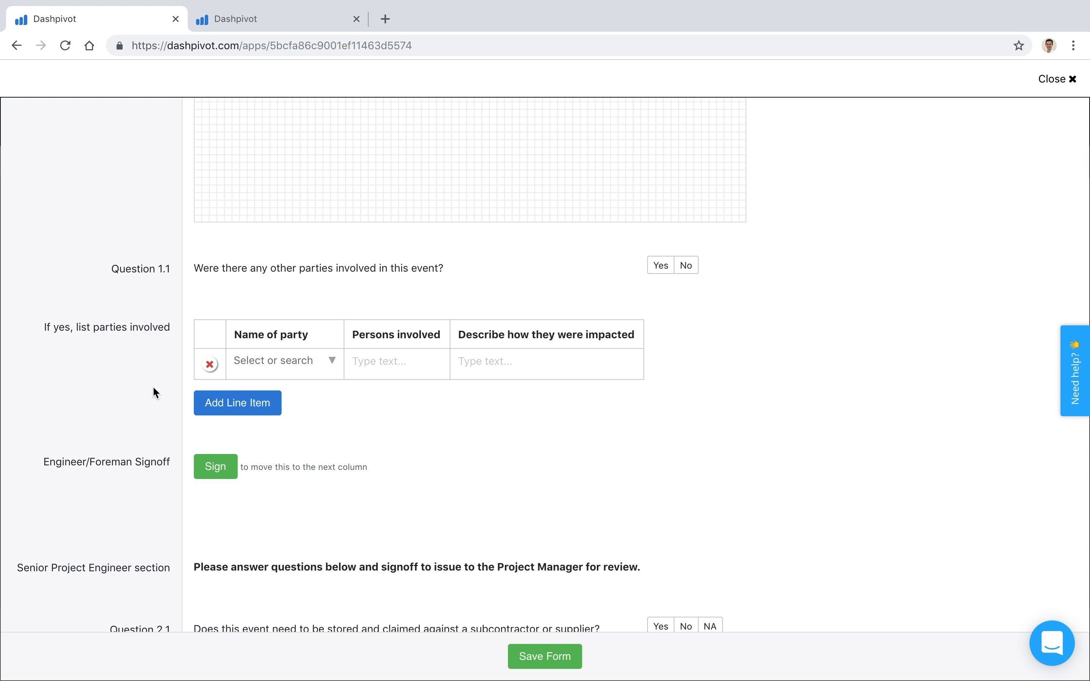
{"action": "scroll", "coordinate": [154, 391], "scroll_direction": "up", "scroll_amount": 1}
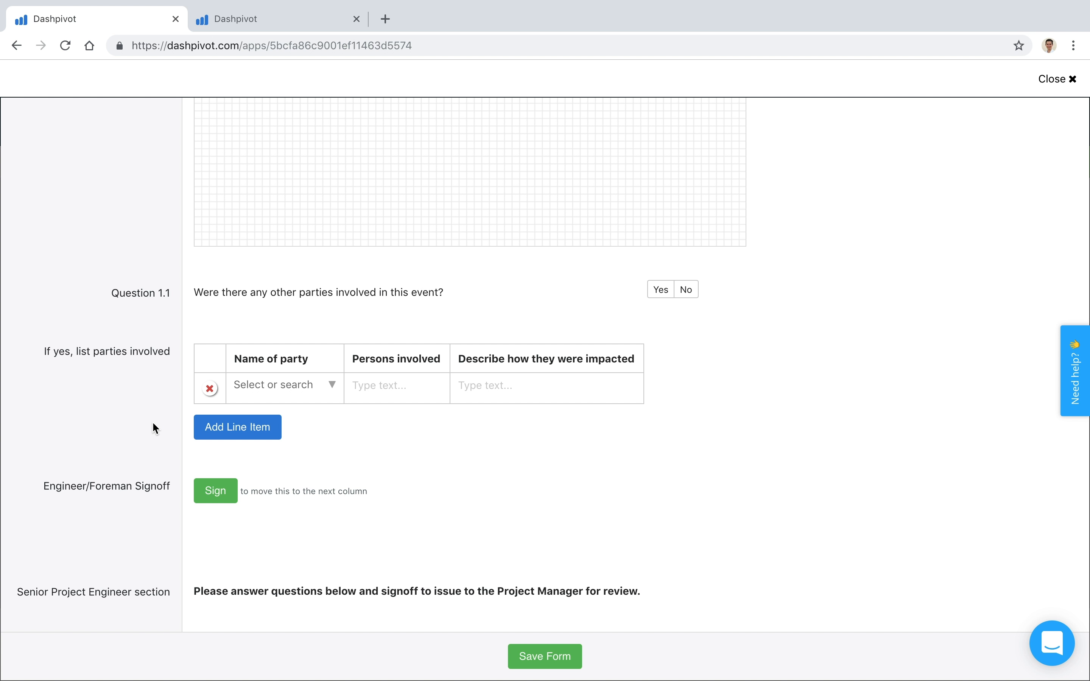
{"action": "left_click", "coordinate": [552, 660]}
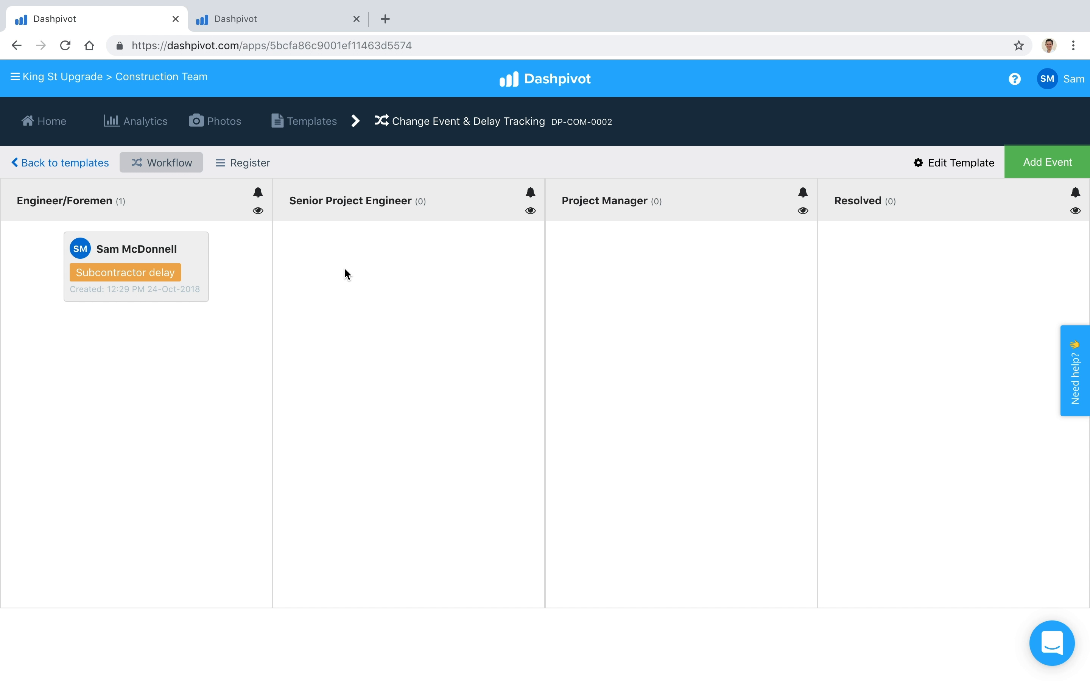
Open the saved Subcontractor delay event, examine its Engineer/Foreman, Senior Project Engineer and Project Manager sections and signoffs, and close it
{"action": "left_click", "coordinate": [196, 251]}
{"action": "scroll", "coordinate": [182, 397], "scroll_direction": "down", "scroll_amount": 15}
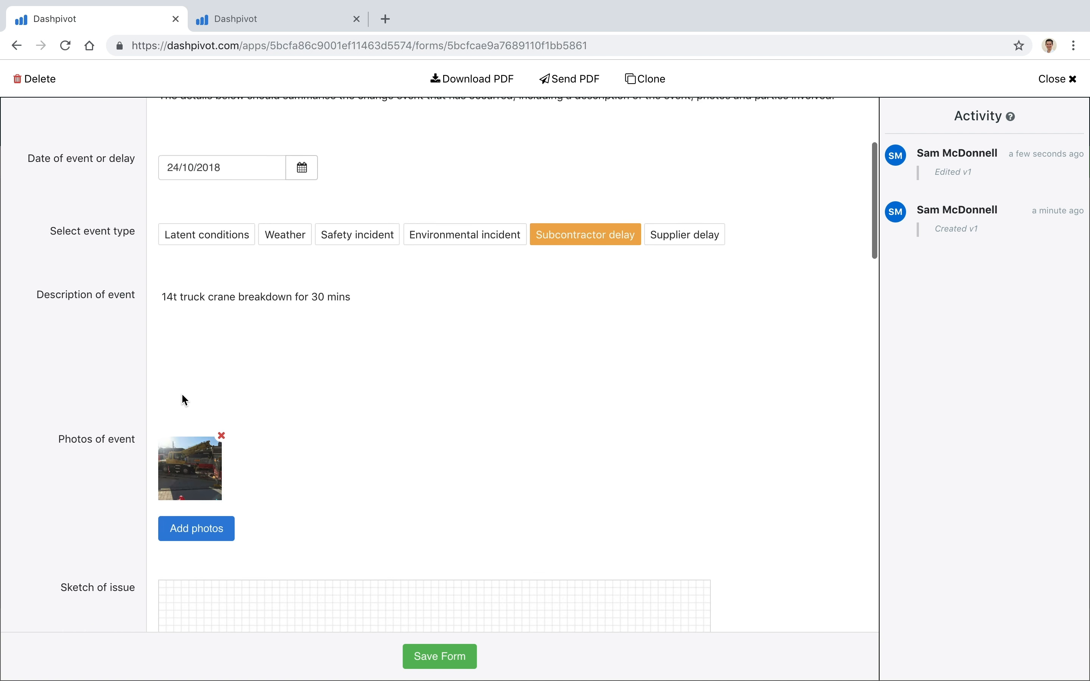
{"action": "scroll", "coordinate": [184, 400], "scroll_direction": "down", "scroll_amount": 4}
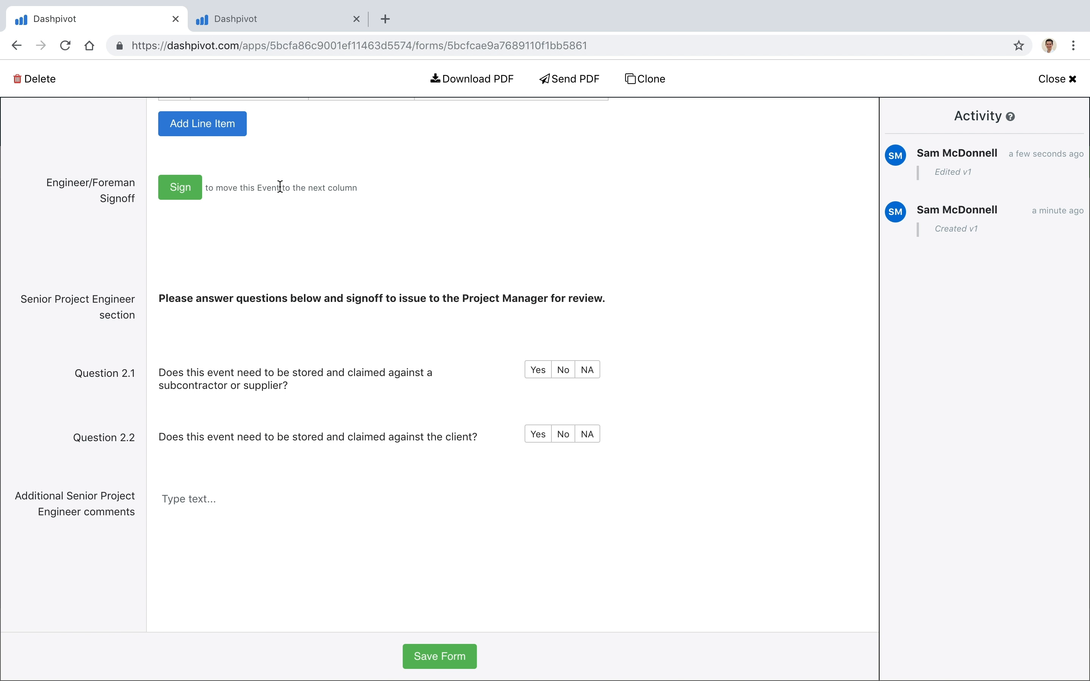
{"action": "scroll", "coordinate": [110, 351], "scroll_direction": "down", "scroll_amount": 10}
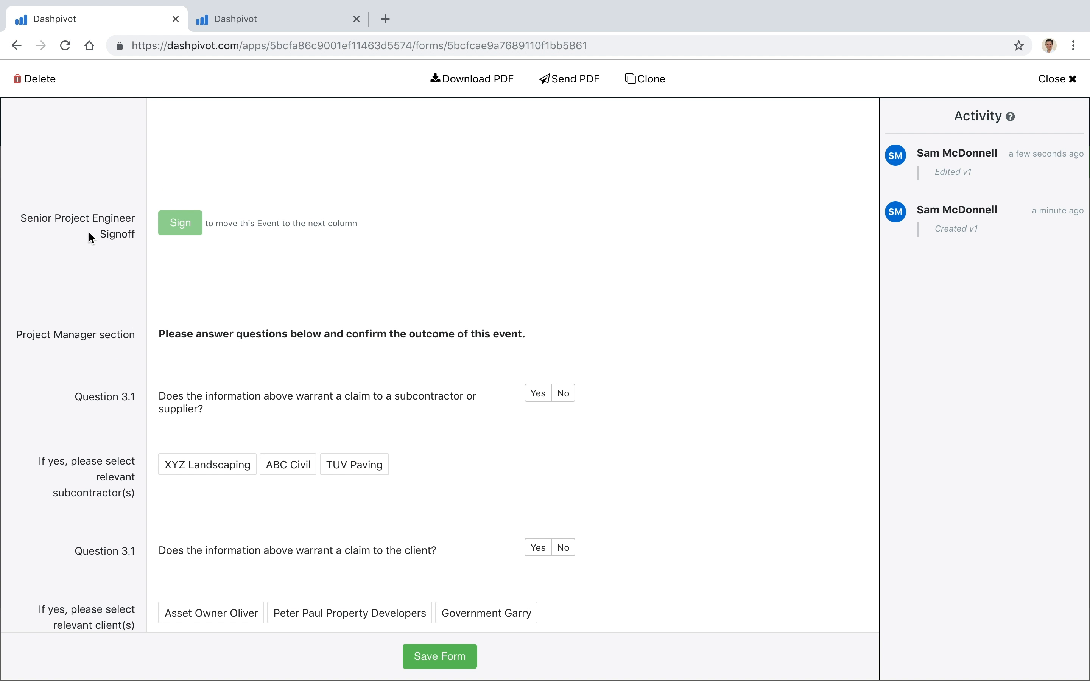
{"action": "scroll", "coordinate": [130, 270], "scroll_direction": "down", "scroll_amount": 5}
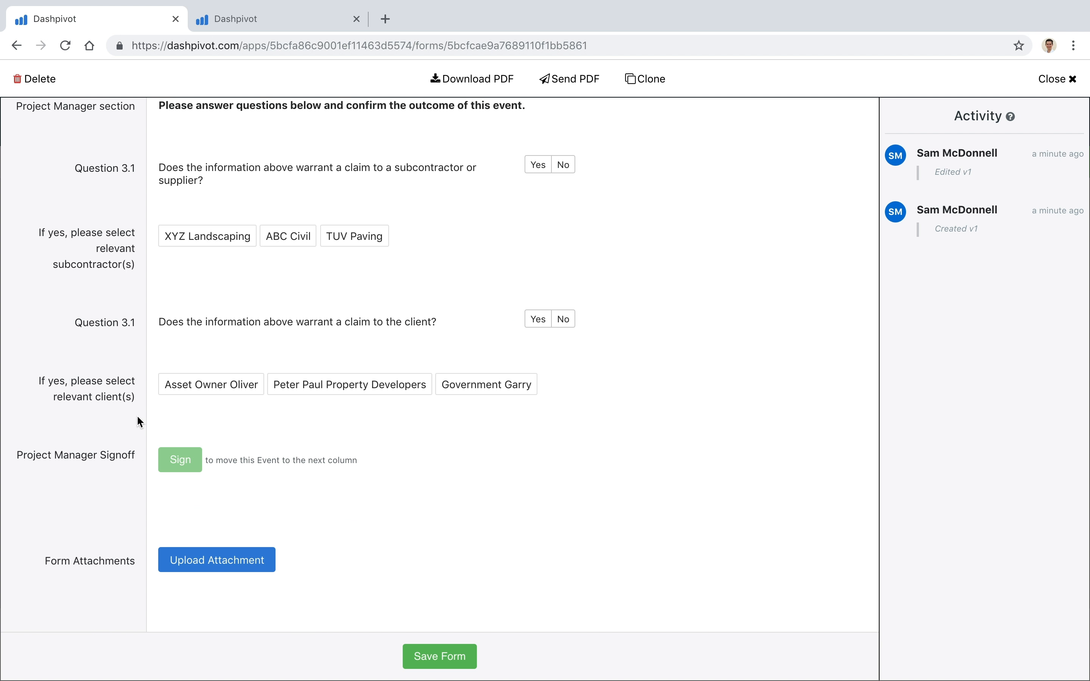
{"action": "scroll", "coordinate": [138, 418], "scroll_direction": "up", "scroll_amount": 7}
{"action": "scroll", "coordinate": [215, 323], "scroll_direction": "up", "scroll_amount": 7}
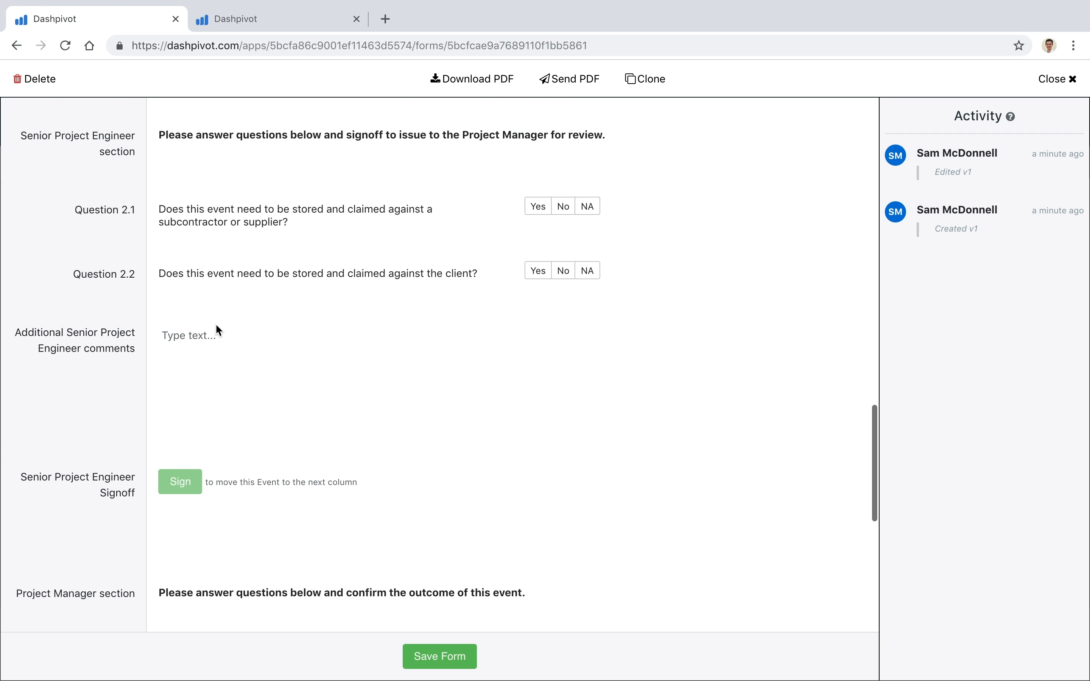
{"action": "scroll", "coordinate": [216, 323], "scroll_direction": "up", "scroll_amount": 2}
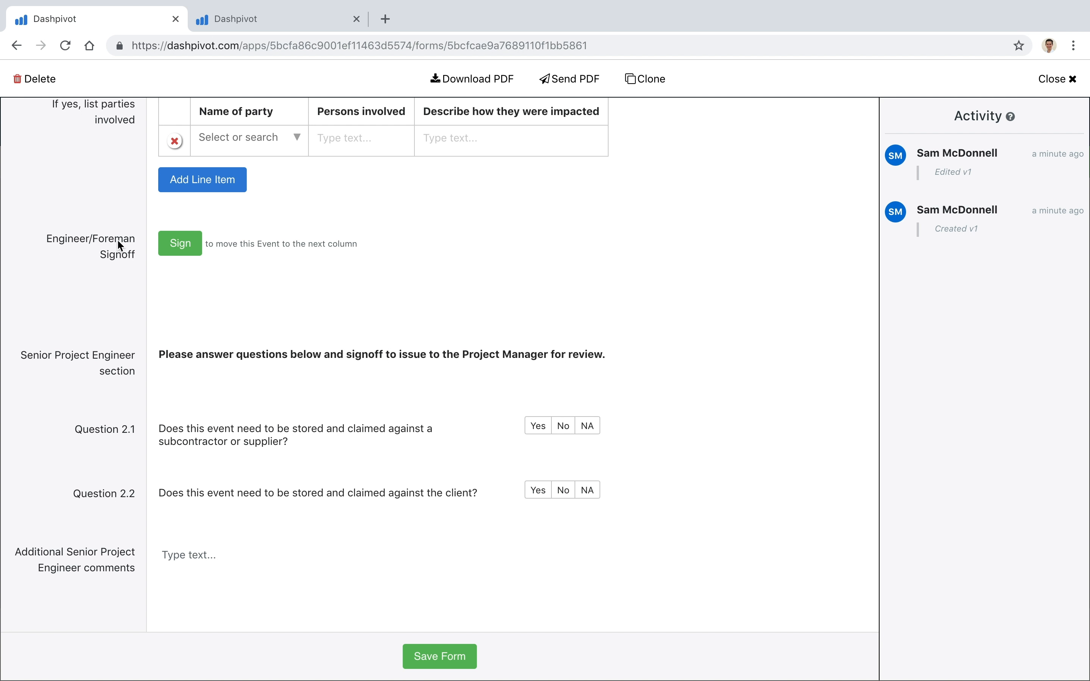
{"action": "left_click", "coordinate": [1057, 80]}
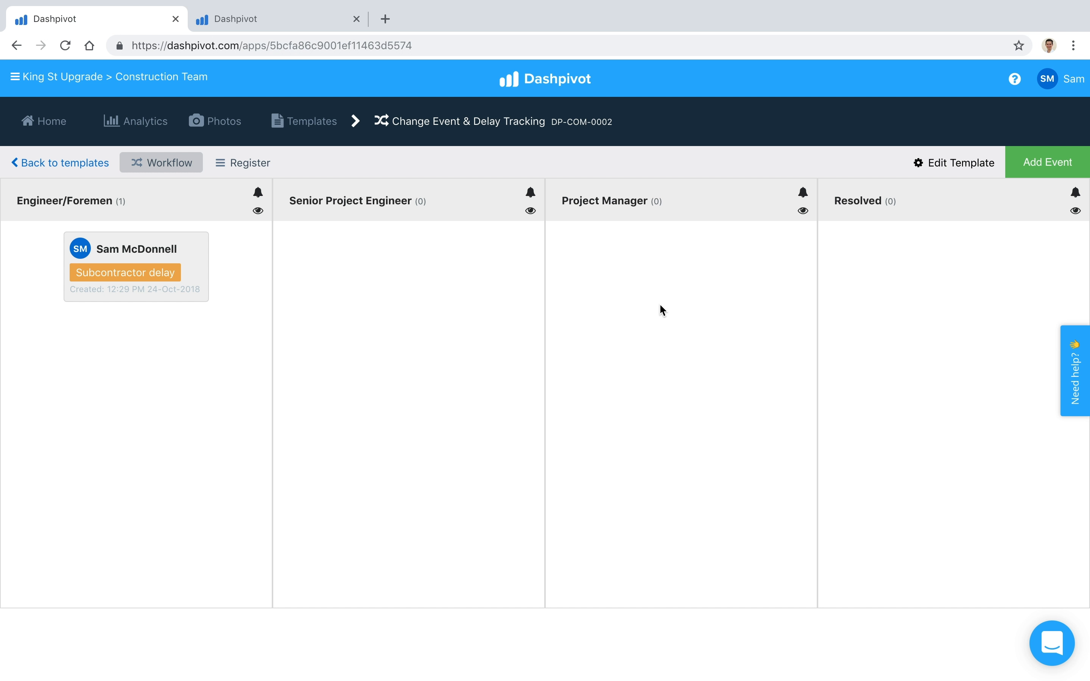
{"action": "left_click", "coordinate": [224, 274]}
{"action": "scroll", "coordinate": [223, 406], "scroll_direction": "down", "scroll_amount": 20}
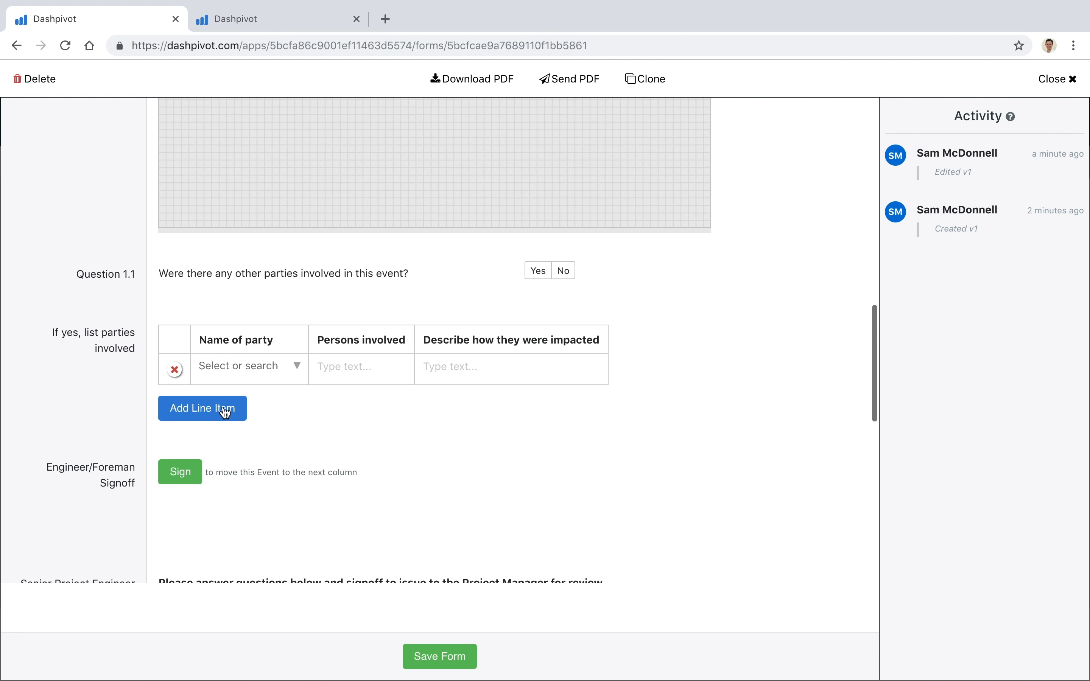
{"action": "left_click", "coordinate": [1054, 79]}
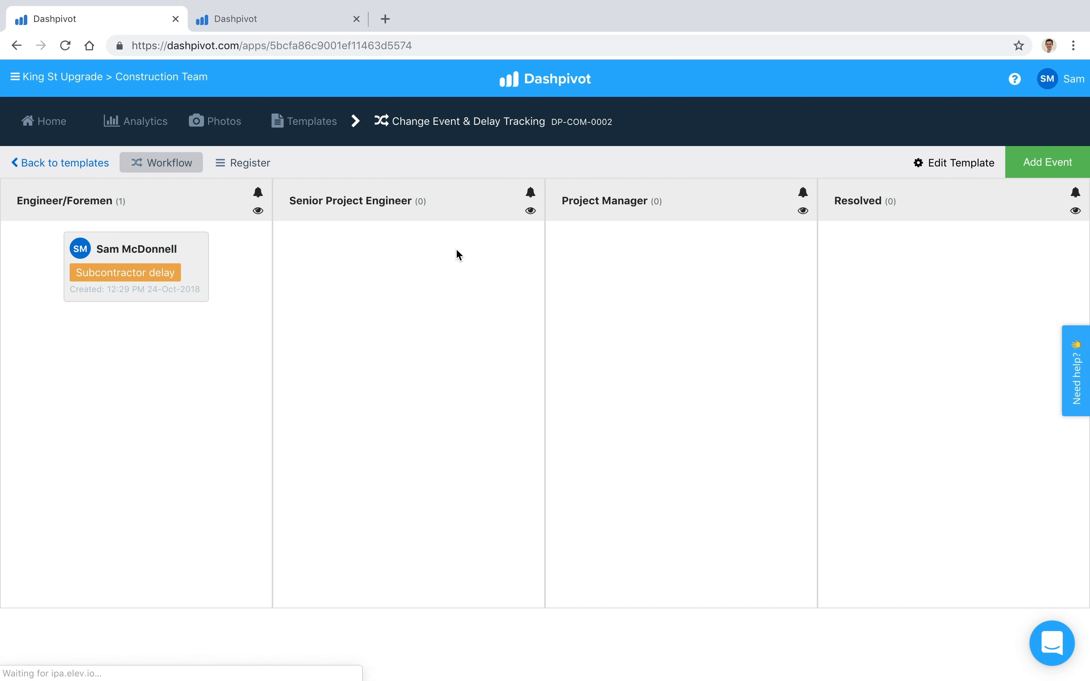
{"action": "left_click_drag", "start_coordinate": [290, 201], "coordinate": [413, 203]}
{"action": "left_click_drag", "start_coordinate": [559, 203], "coordinate": [651, 203]}
{"action": "left_click", "coordinate": [395, 276]}
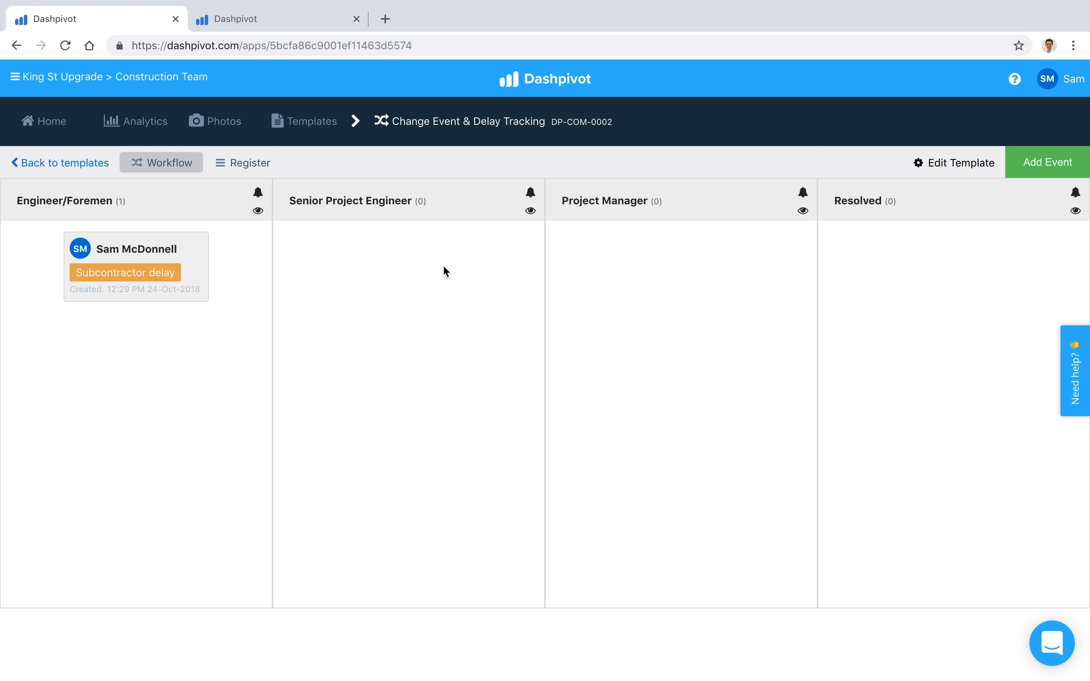
Add the first listed team member as email notification recipient for forms moving to the Senior Project Engineer column
{"action": "left_click", "coordinate": [532, 216]}
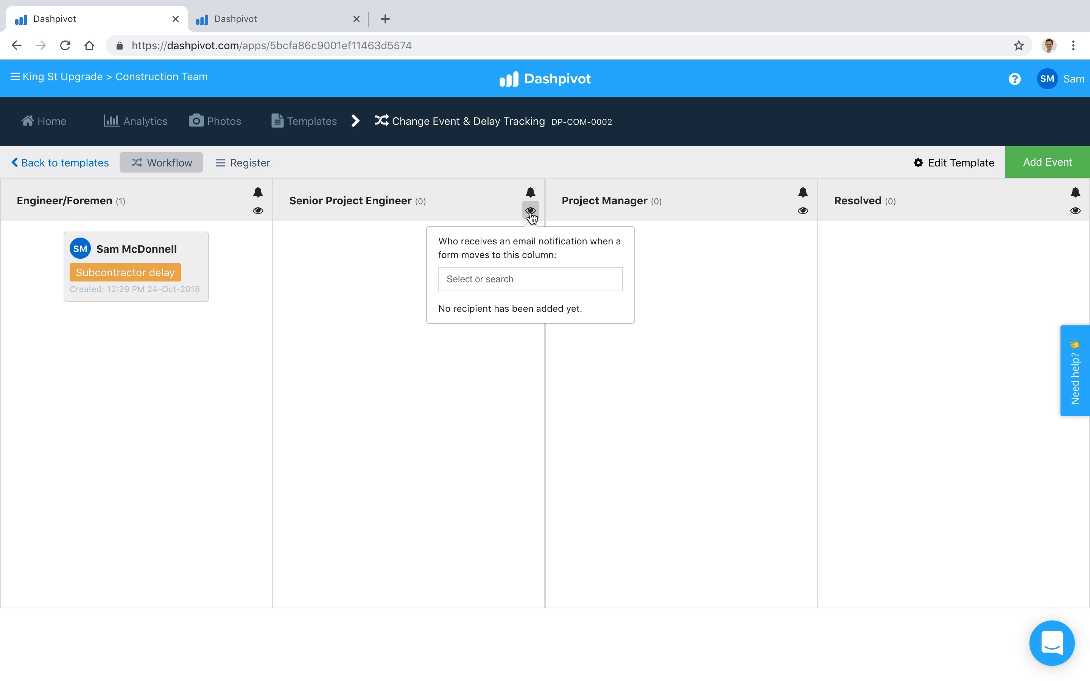
{"action": "left_click", "coordinate": [515, 288]}
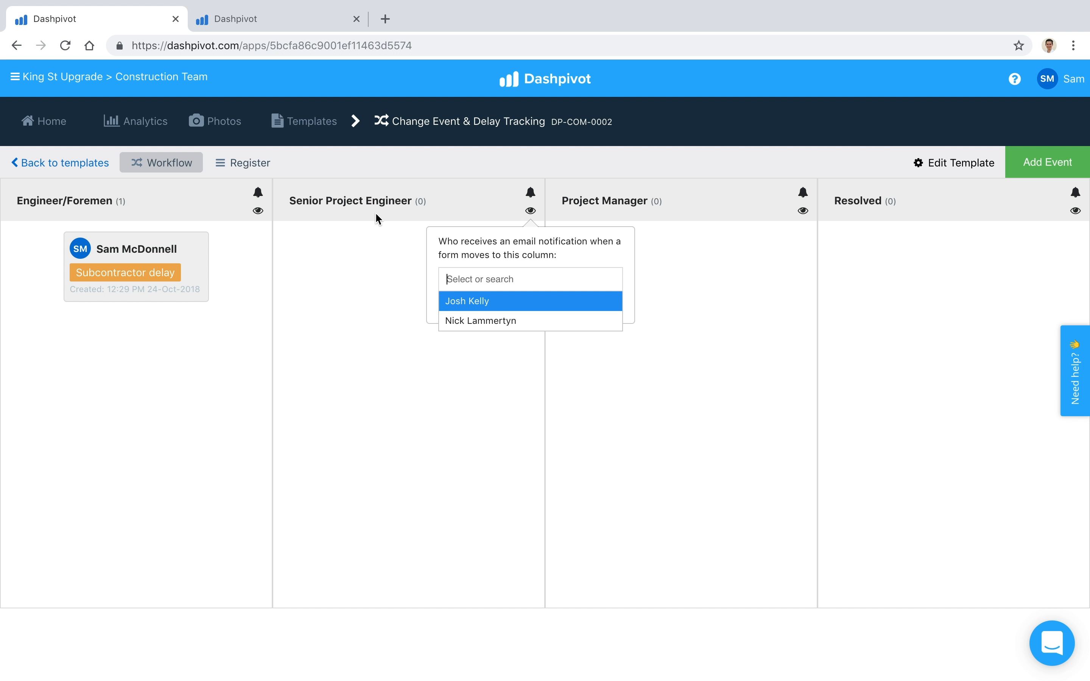
{"action": "left_click", "coordinate": [477, 301]}
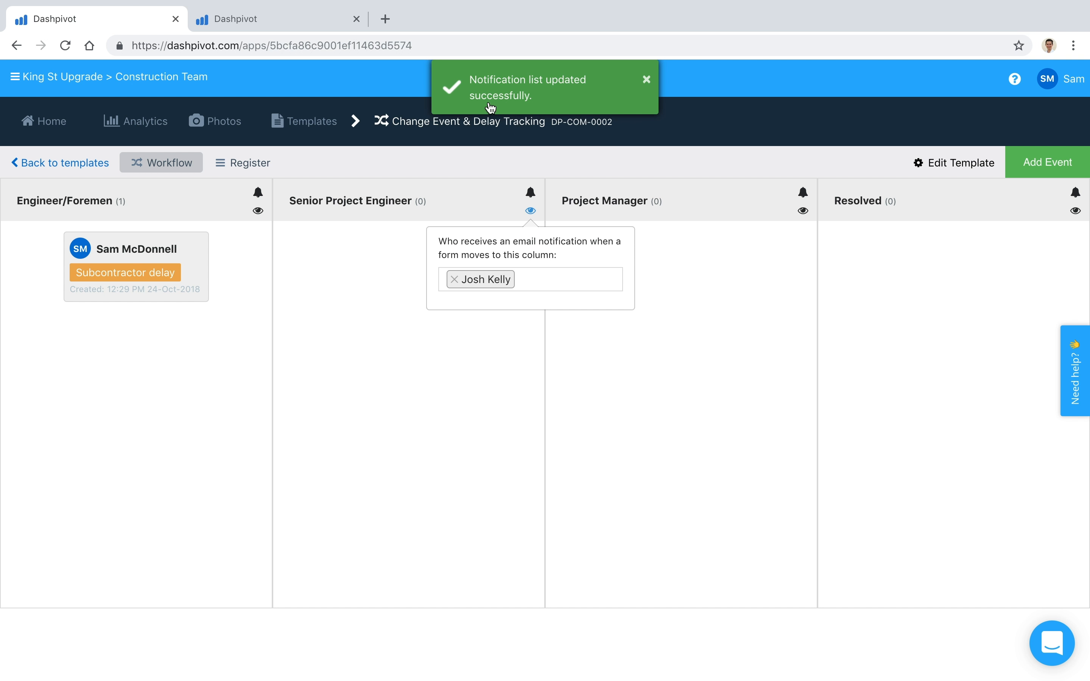
{"action": "left_click", "coordinate": [398, 291]}
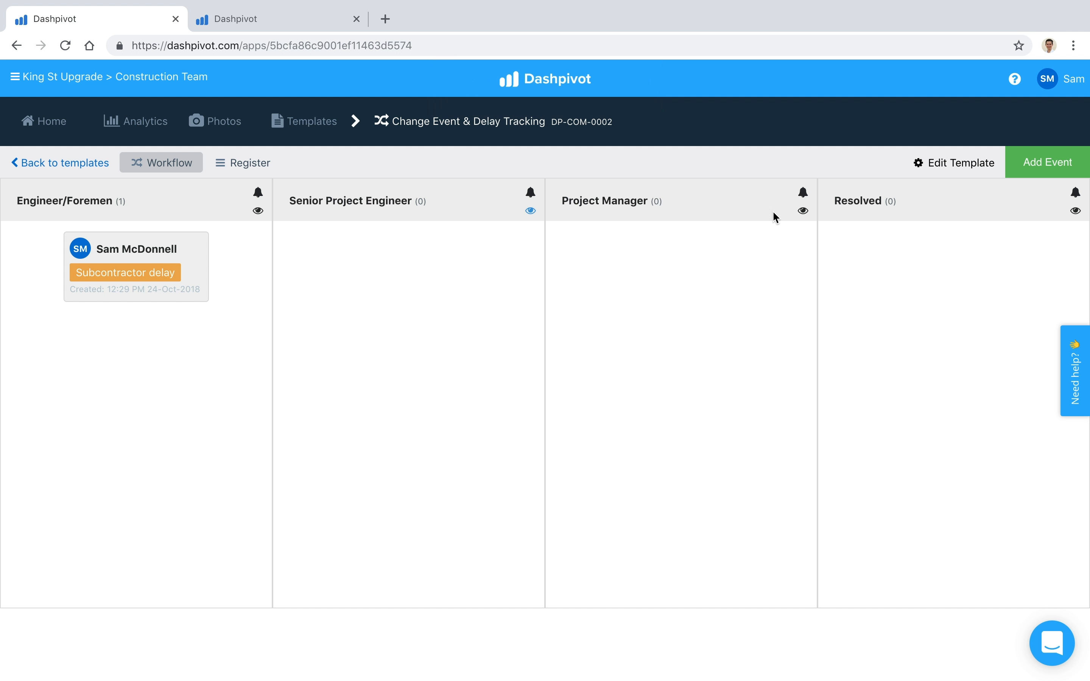
Add the second listed team member as email notification recipient for forms moving to the Project Manager column
{"action": "left_click", "coordinate": [803, 210]}
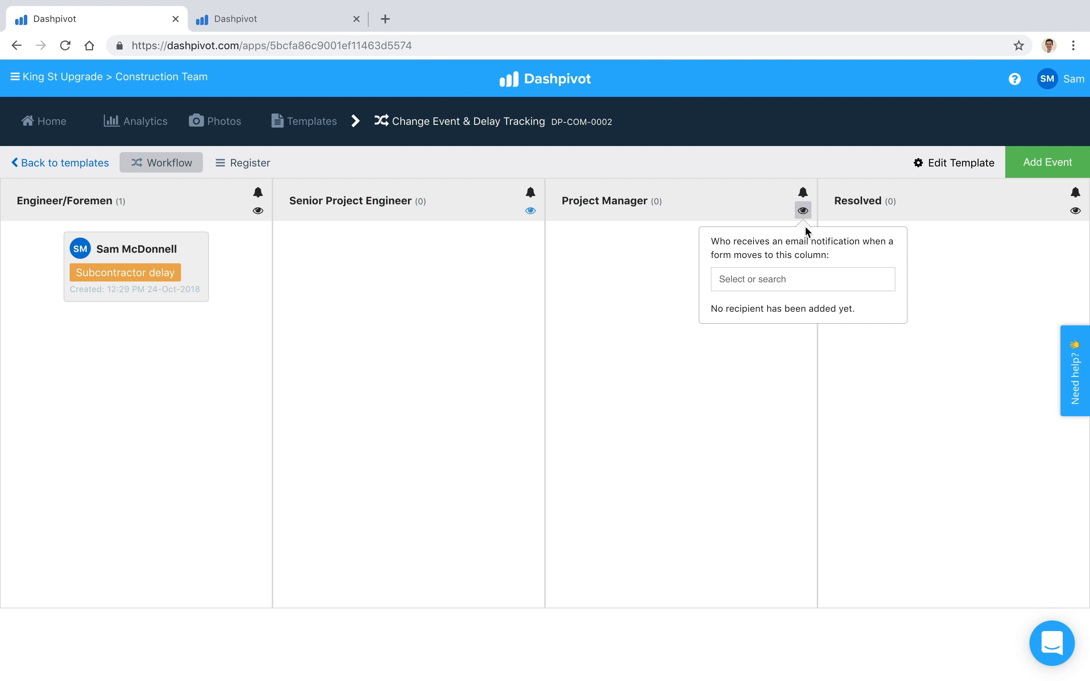
{"action": "left_click", "coordinate": [781, 280]}
{"action": "left_click", "coordinate": [744, 324]}
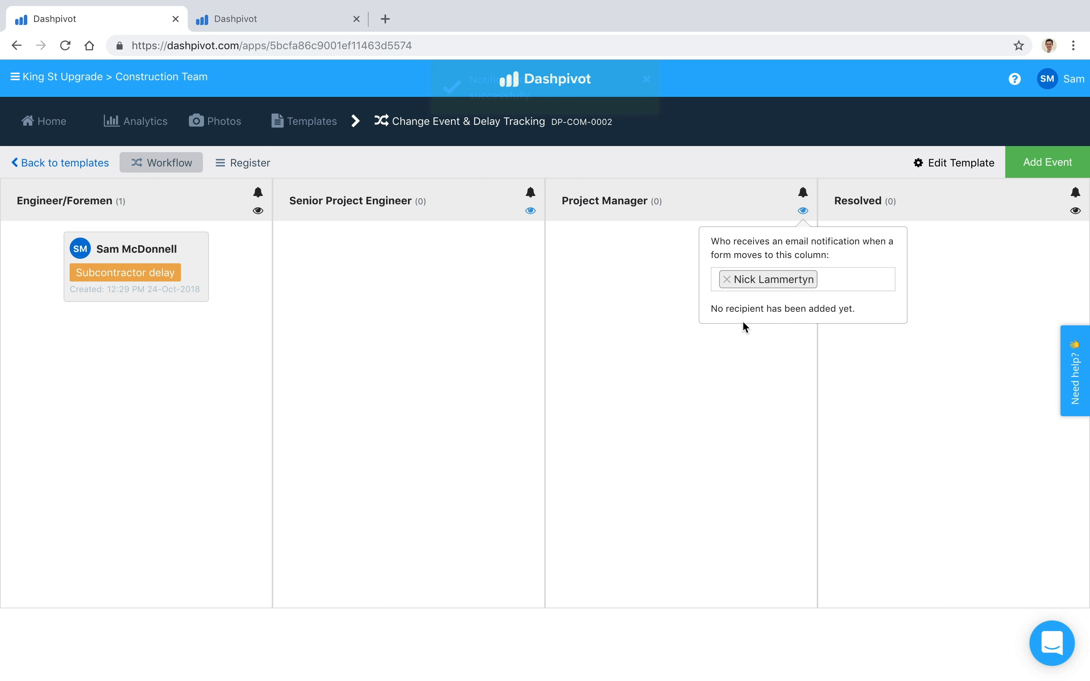
{"action": "left_click", "coordinate": [676, 299]}
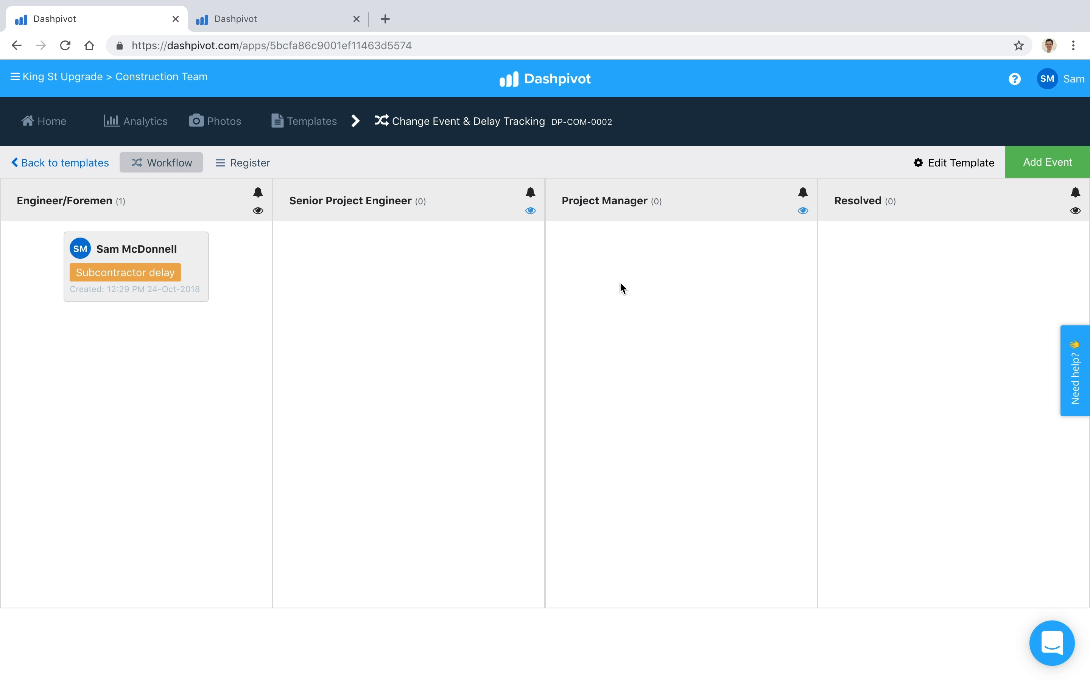
Sign the Engineer/Foreman Signoff on the Subcontractor delay event and save the form to move it to the Senior Project Engineer column
{"action": "left_click", "coordinate": [173, 251]}
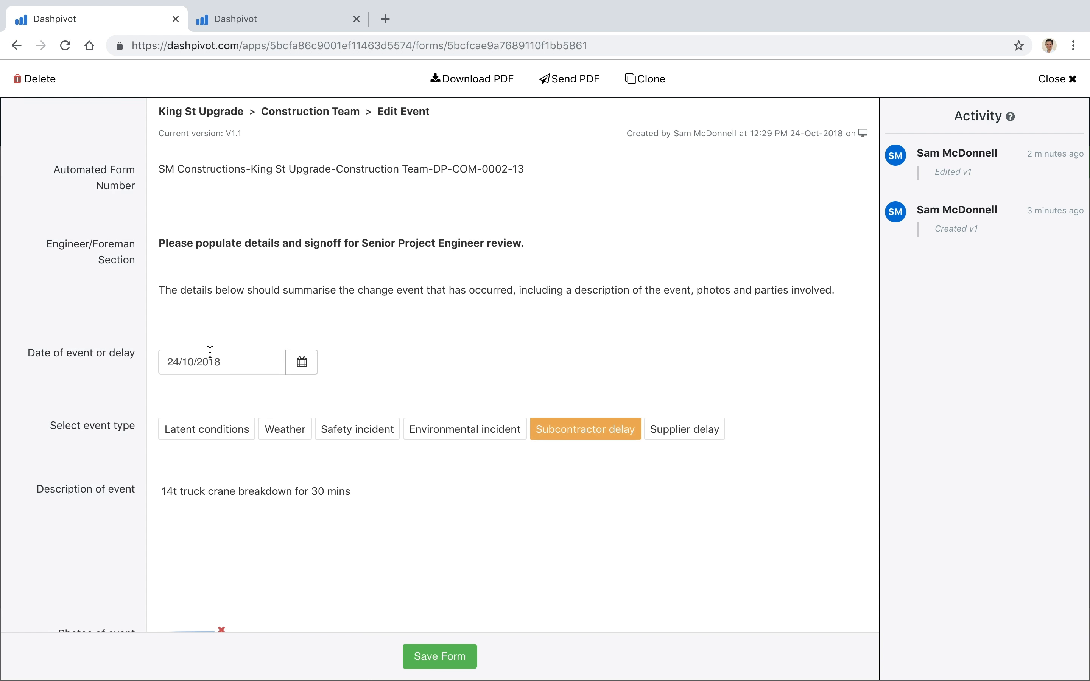
{"action": "scroll", "coordinate": [212, 358], "scroll_direction": "down", "scroll_amount": 10}
{"action": "scroll", "coordinate": [212, 358], "scroll_direction": "down", "scroll_amount": 10}
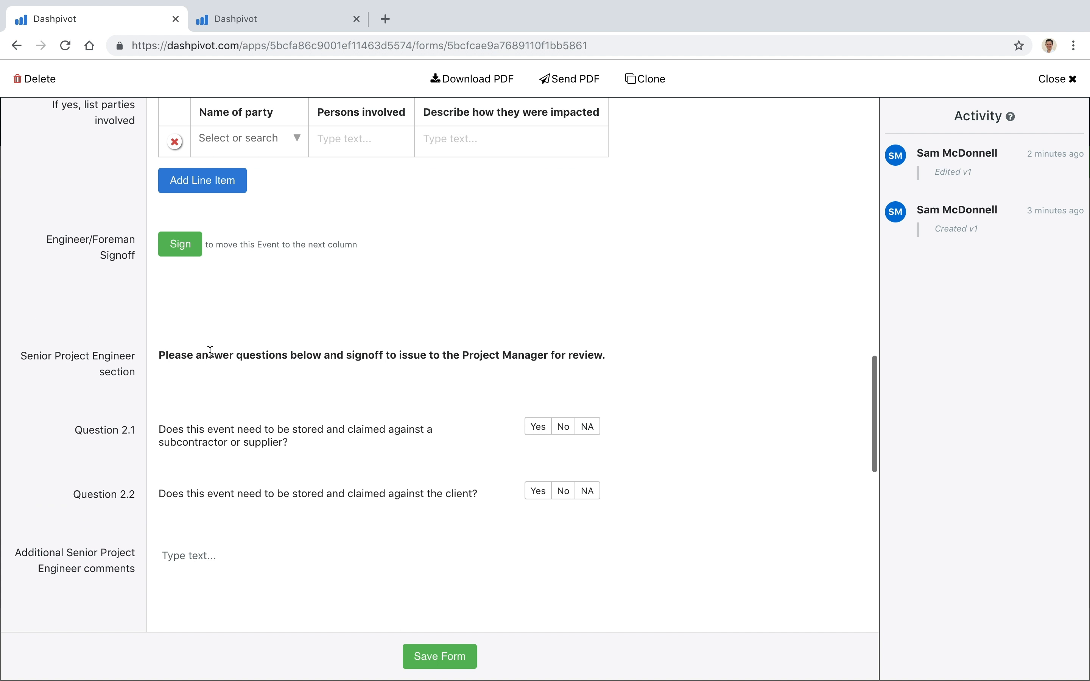
{"action": "left_click", "coordinate": [185, 246]}
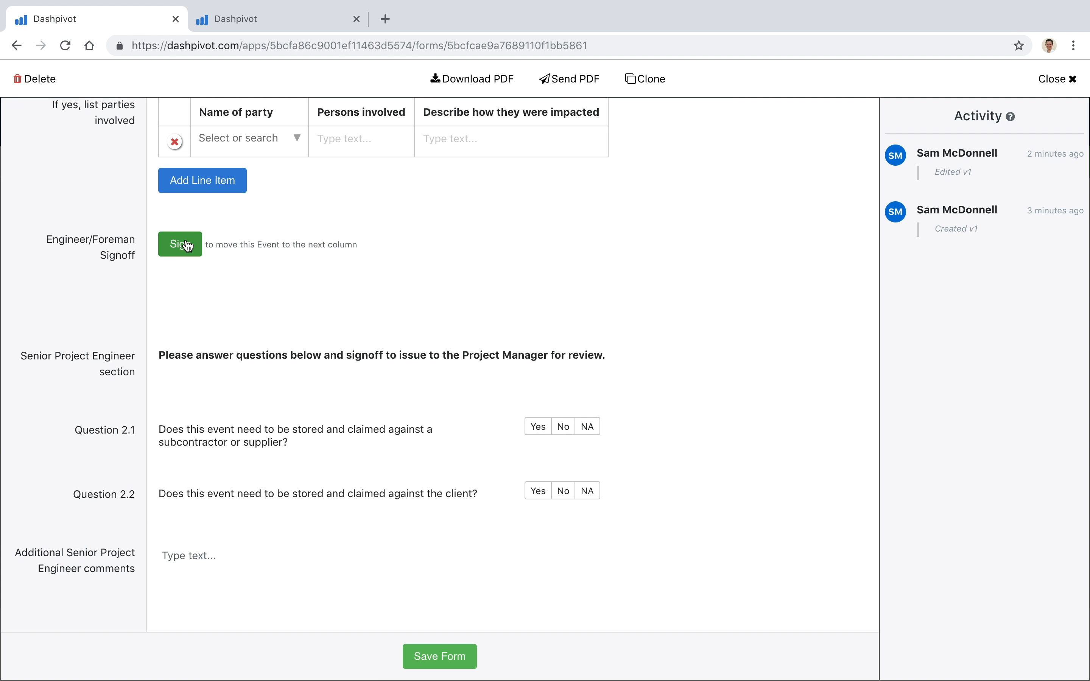
{"action": "left_click", "coordinate": [500, 458]}
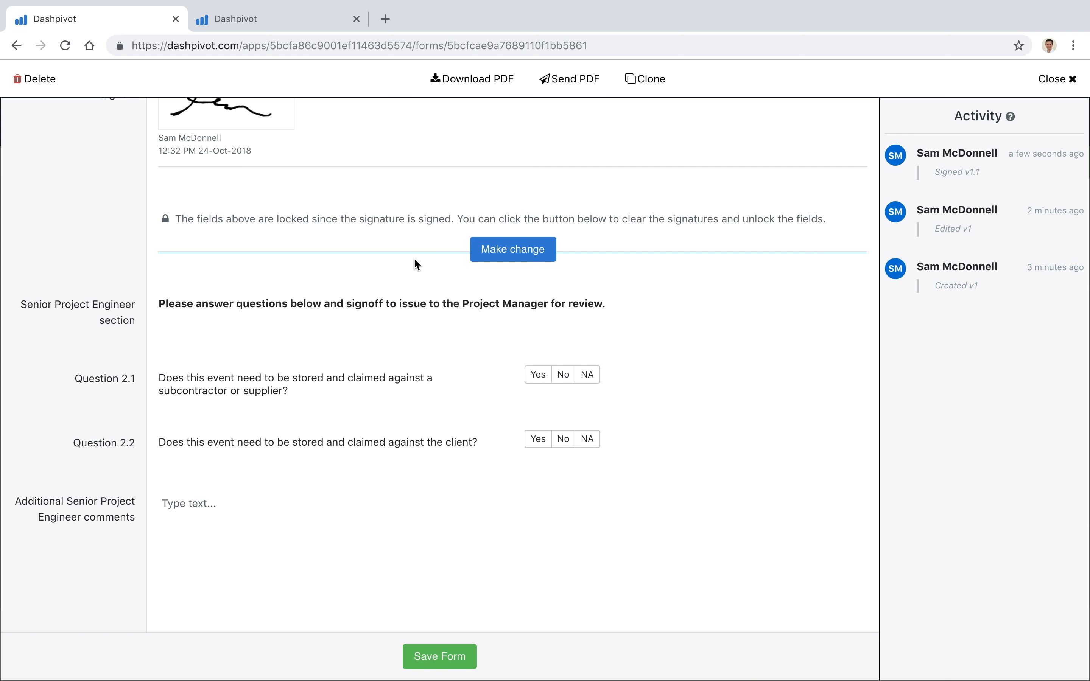
{"action": "scroll", "coordinate": [414, 257], "scroll_direction": "up", "scroll_amount": 4}
{"action": "left_click", "coordinate": [440, 657]}
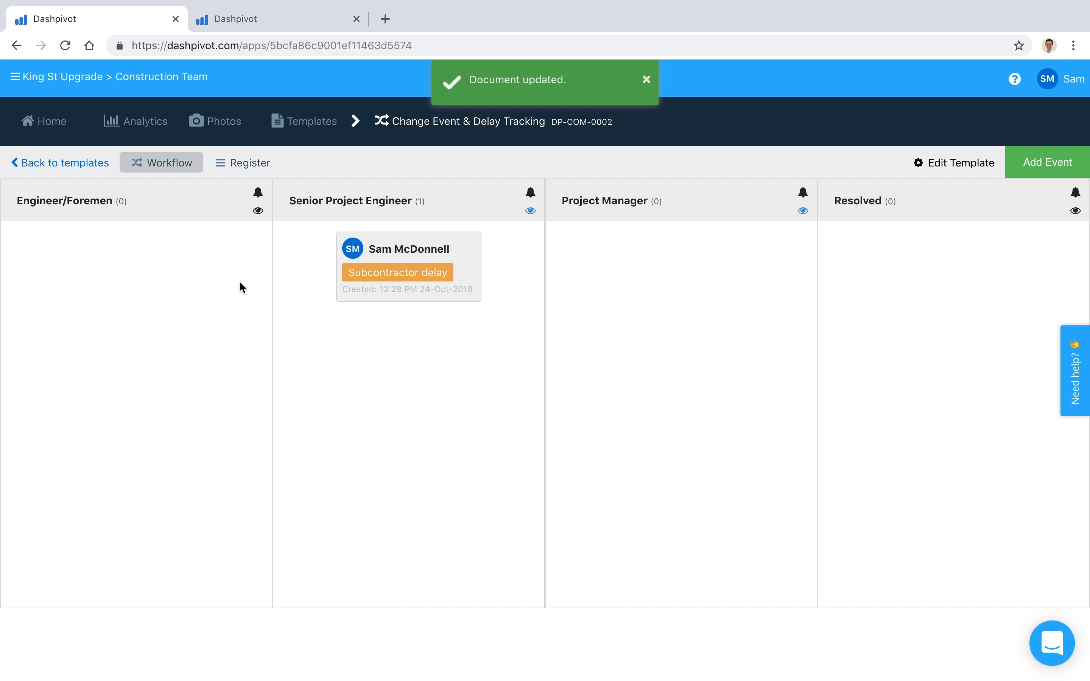
Check who receives the email notification when a form moves to the Senior Project Engineer column
{"action": "left_click", "coordinate": [533, 212]}
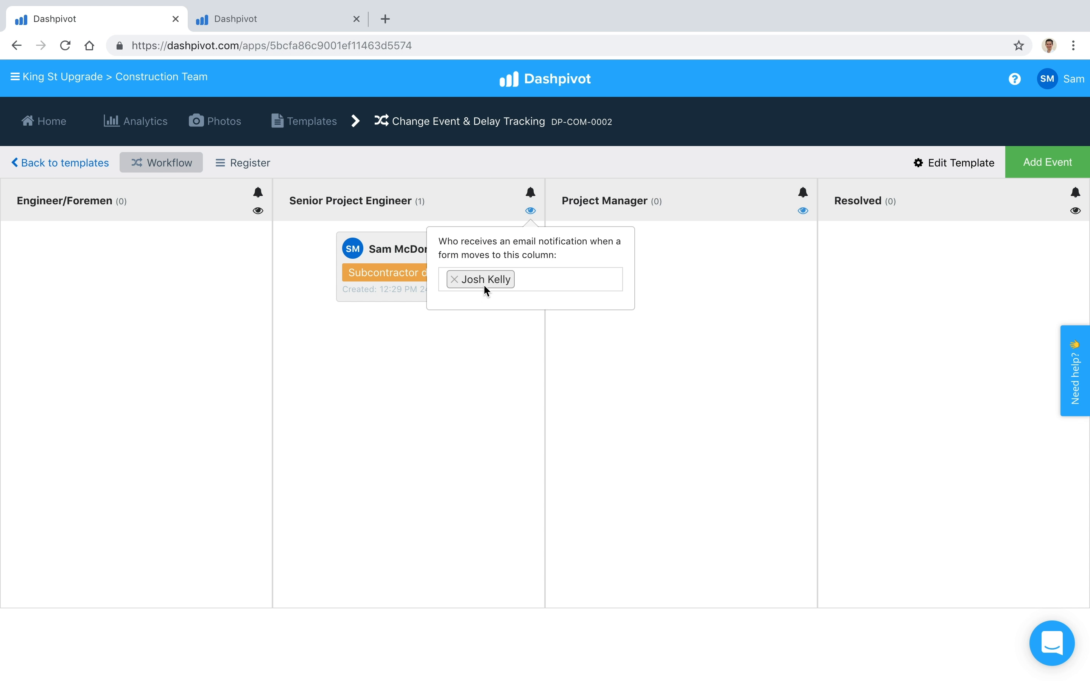
{"action": "left_click", "coordinate": [480, 346]}
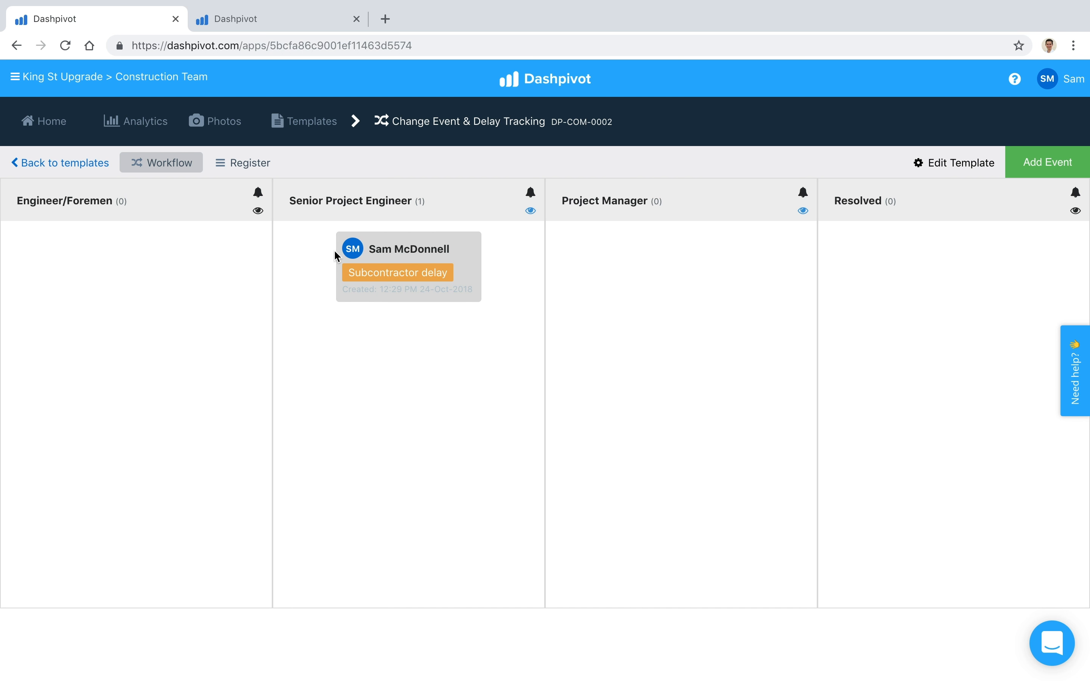
Sign the Senior Project Engineer Signoff on the Subcontractor delay event, leaving its questions blank, and save the form
{"action": "left_click", "coordinate": [419, 251]}
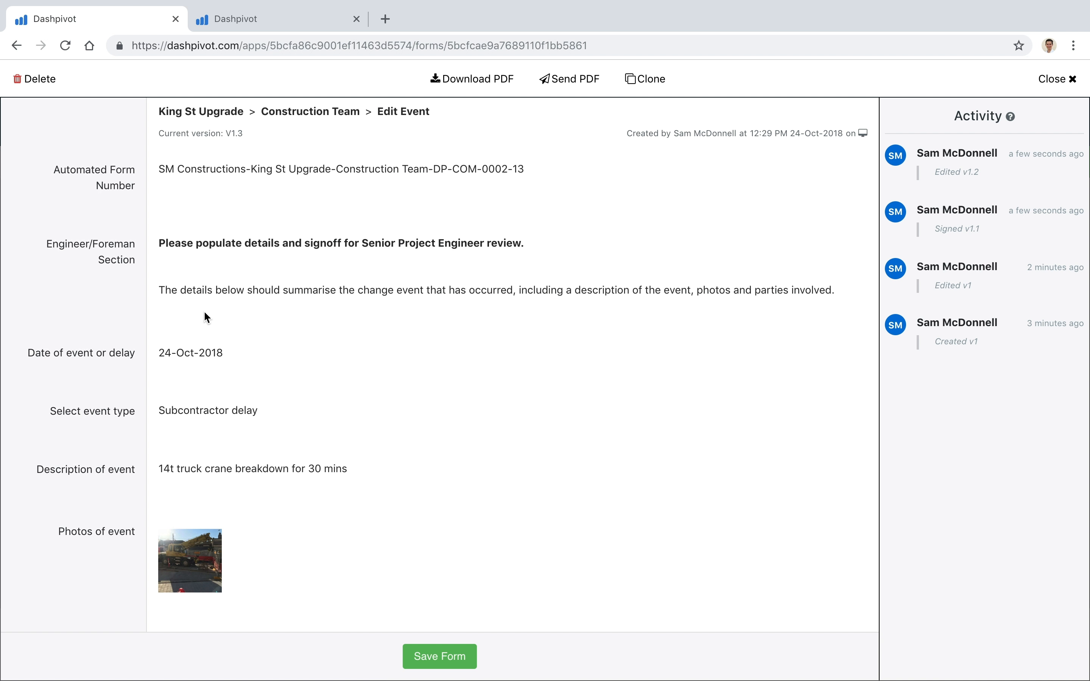
{"action": "scroll", "coordinate": [207, 318], "scroll_direction": "down", "scroll_amount": 15}
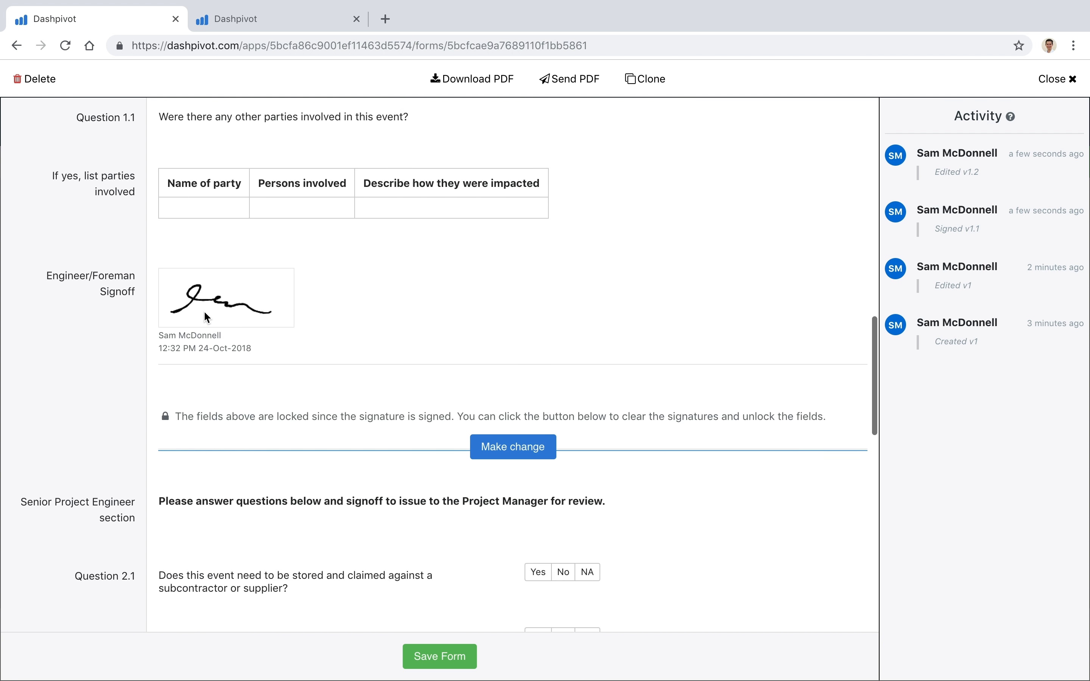
{"action": "scroll", "coordinate": [205, 317], "scroll_direction": "down", "scroll_amount": 3}
{"action": "scroll", "coordinate": [220, 279], "scroll_direction": "up", "scroll_amount": 2}
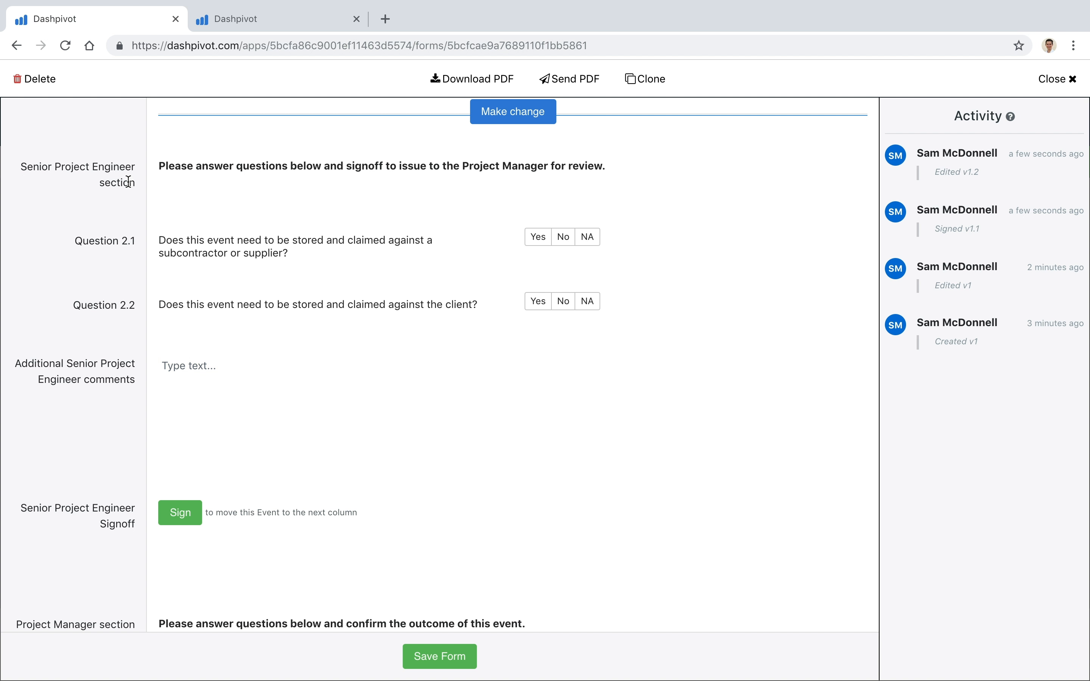
{"action": "left_click", "coordinate": [163, 506]}
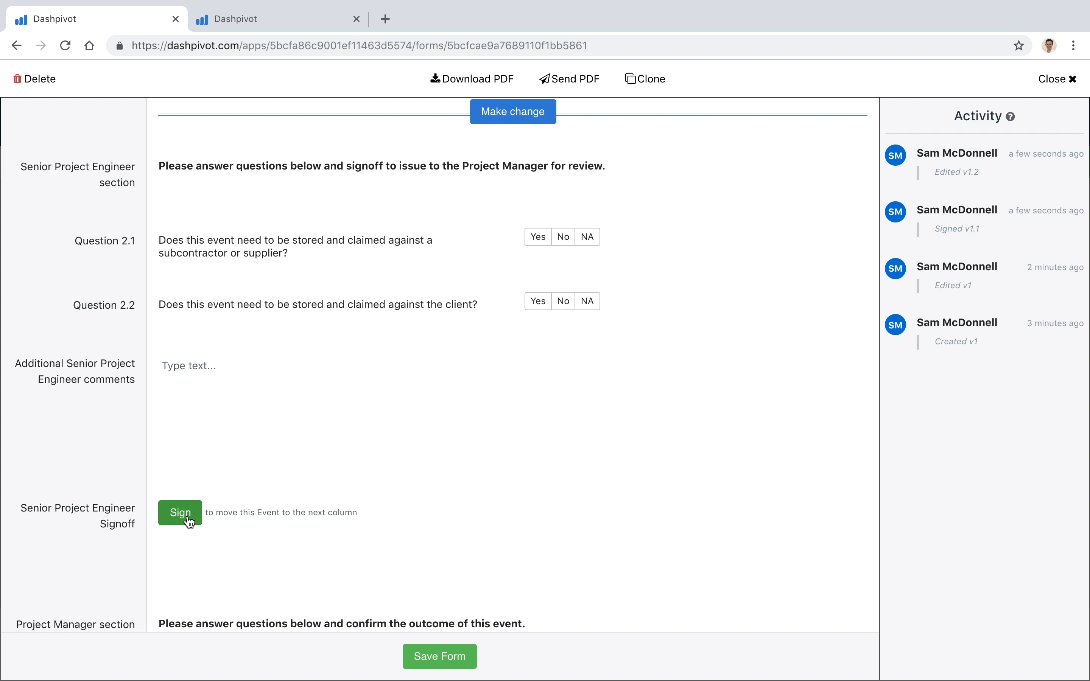
{"action": "left_click", "coordinate": [481, 462]}
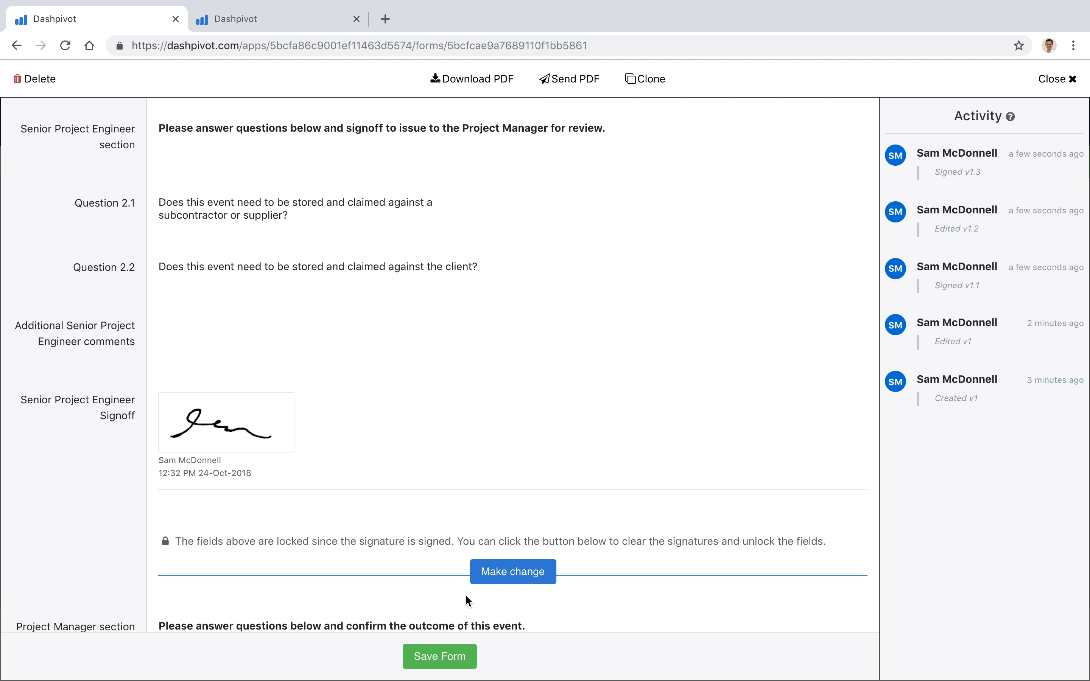
{"action": "left_click", "coordinate": [434, 656]}
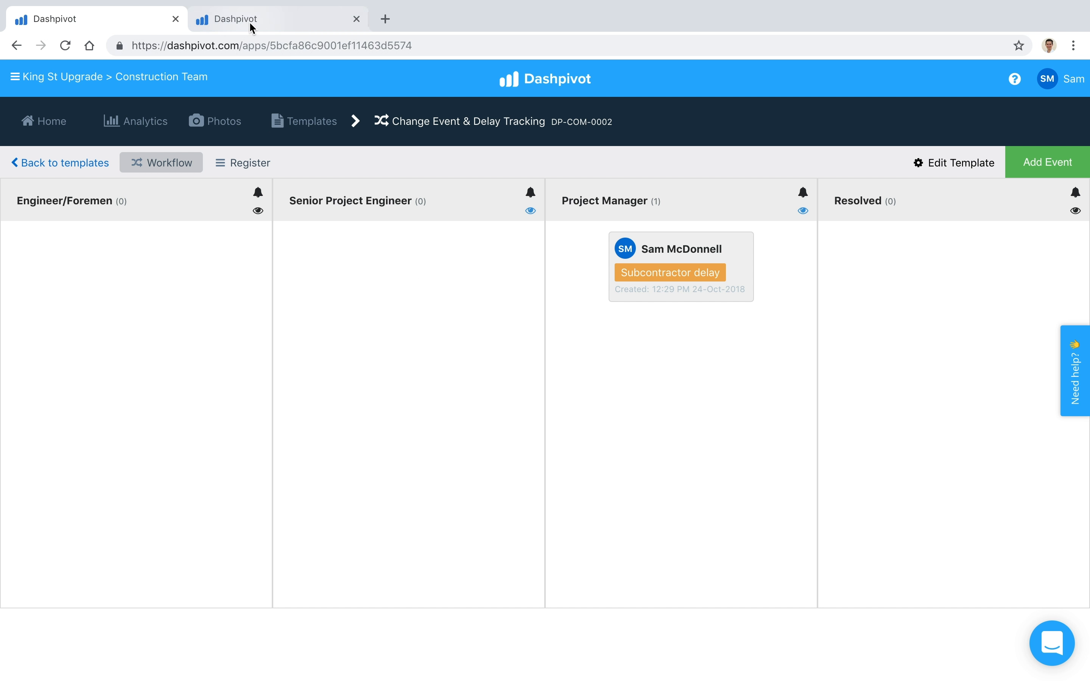
Switch to the Camden Rd Upgrade project's Change Events template and look through its register of events across all columns
{"action": "left_click", "coordinate": [284, 21]}
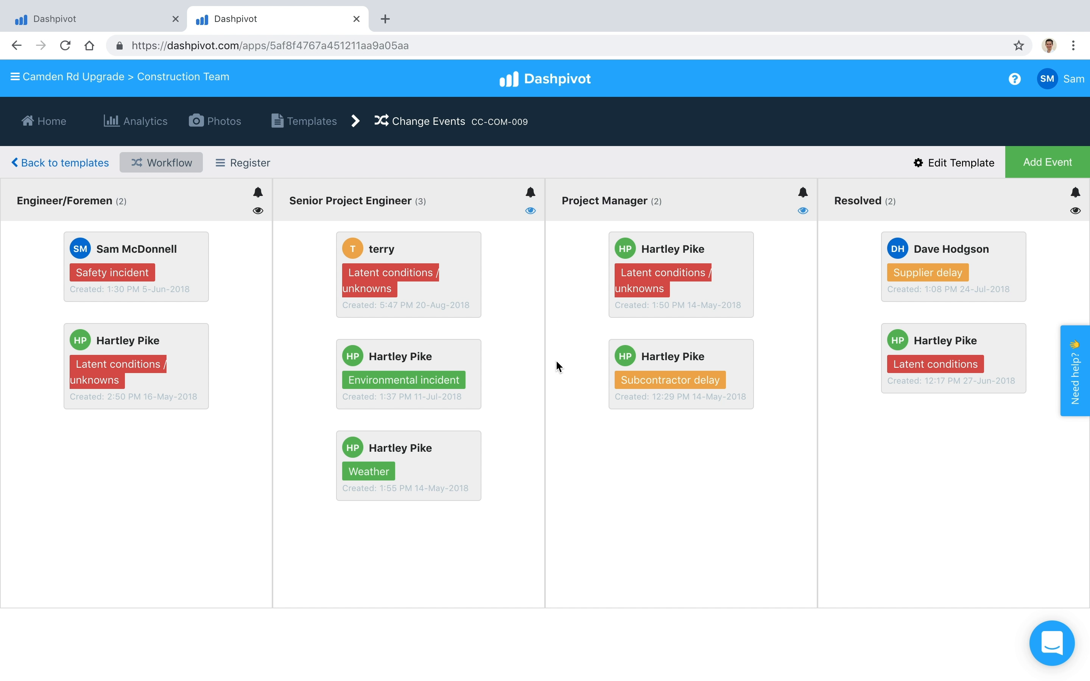
{"action": "left_click", "coordinate": [252, 167]}
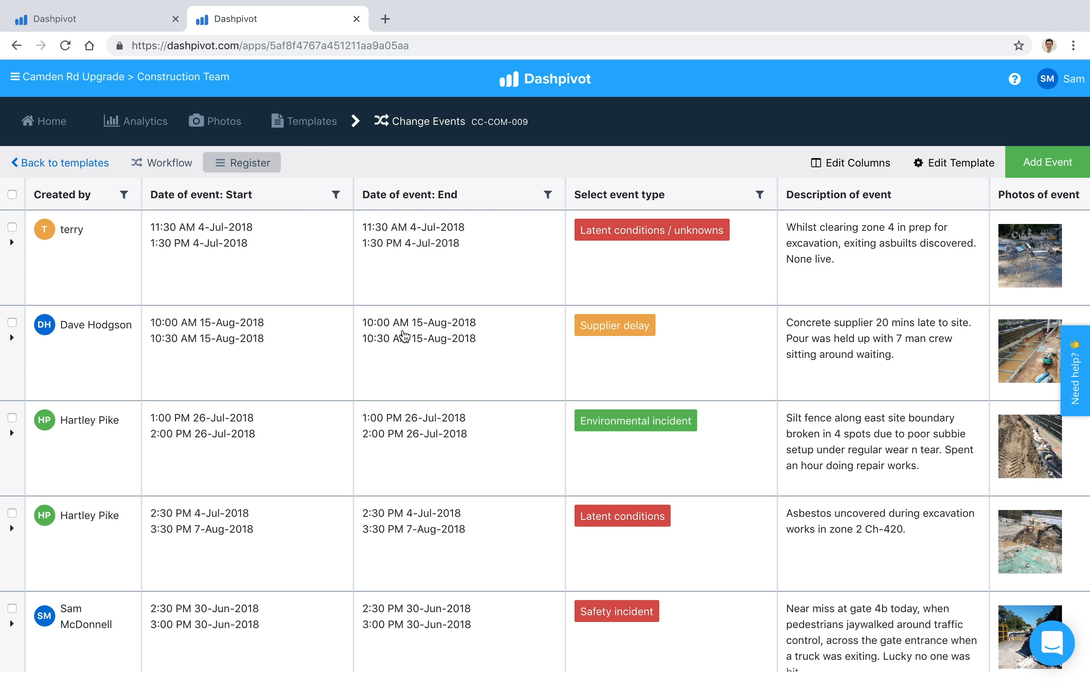
{"action": "scroll", "coordinate": [404, 336], "scroll_direction": "right", "scroll_amount": 15}
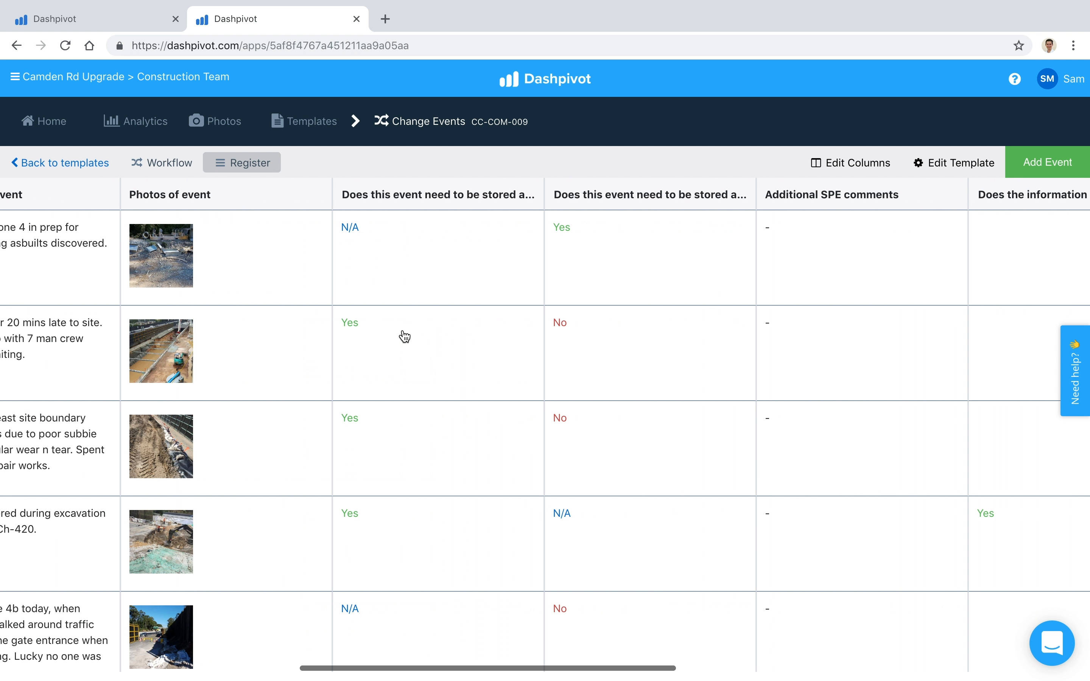
{"action": "scroll", "coordinate": [404, 336], "scroll_direction": "left", "scroll_amount": 5}
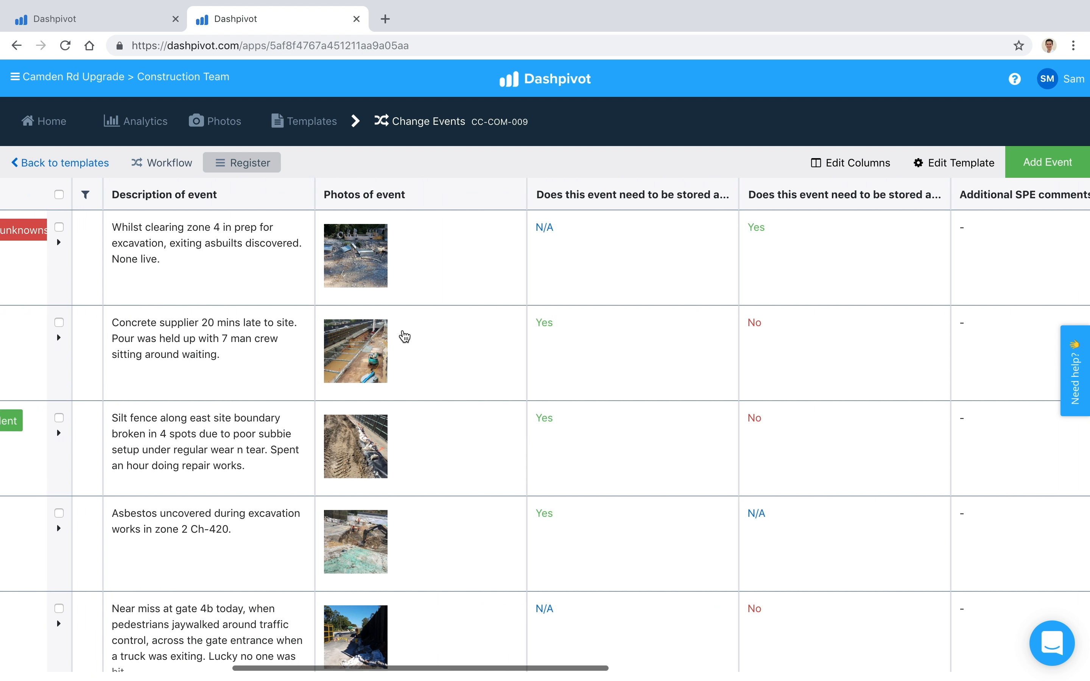
{"action": "scroll", "coordinate": [405, 336], "scroll_direction": "left", "scroll_amount": 5}
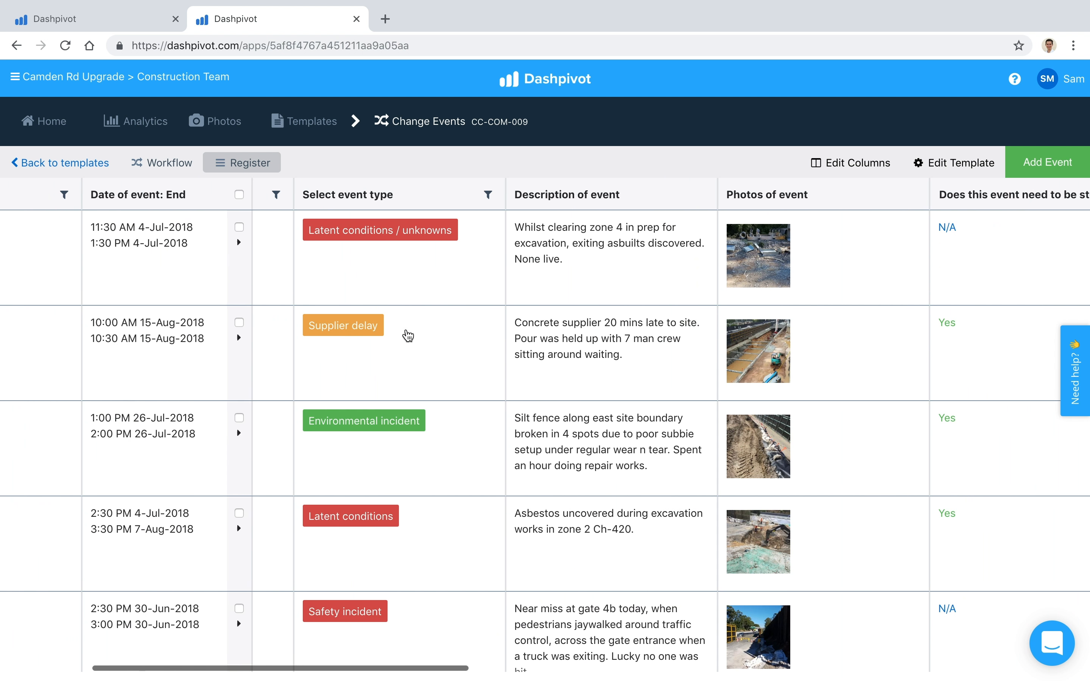
Filter the Change Events register to the Supplier delay event type and look over the filtered entry's details
{"action": "left_click", "coordinate": [487, 195]}
{"action": "left_click", "coordinate": [533, 272]}
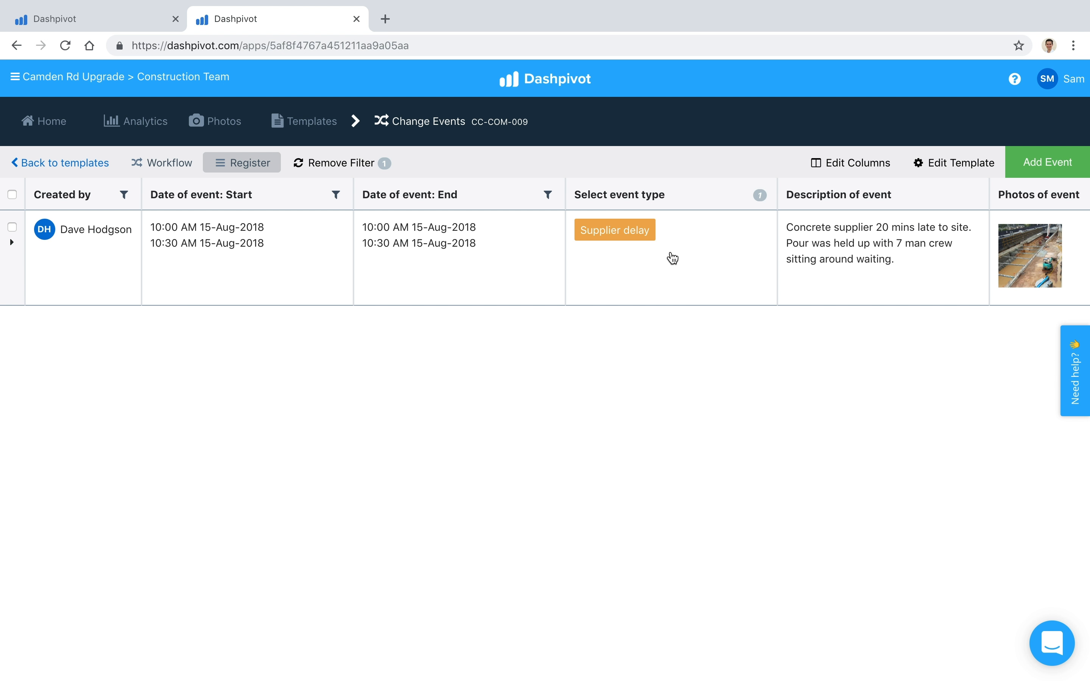
{"action": "scroll", "coordinate": [673, 259], "scroll_direction": "right", "scroll_amount": 3}
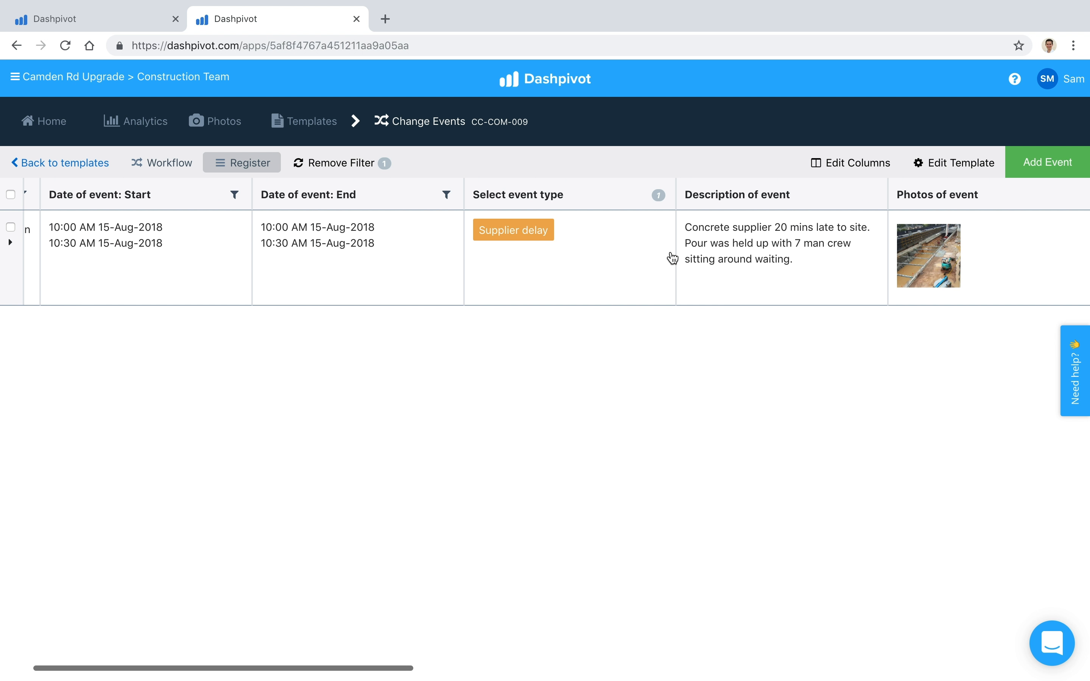
{"action": "scroll", "coordinate": [673, 258], "scroll_direction": "left", "scroll_amount": 2}
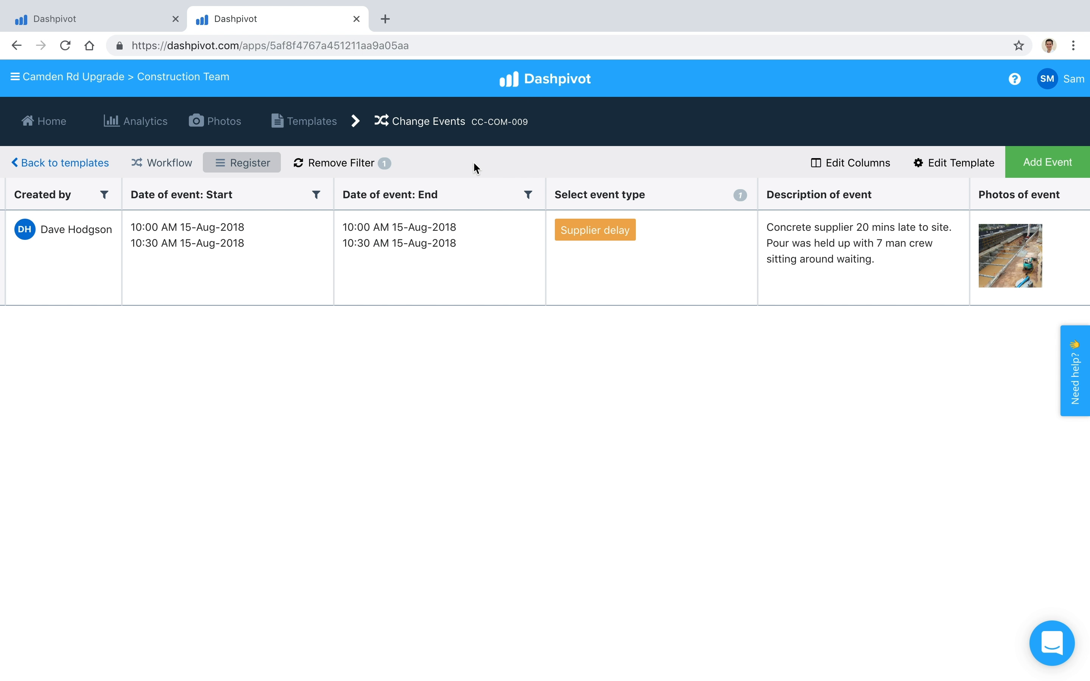
Return to the Camden Rd Upgrade Construction Team templates and begin adding a new template
{"action": "left_click", "coordinate": [320, 139]}
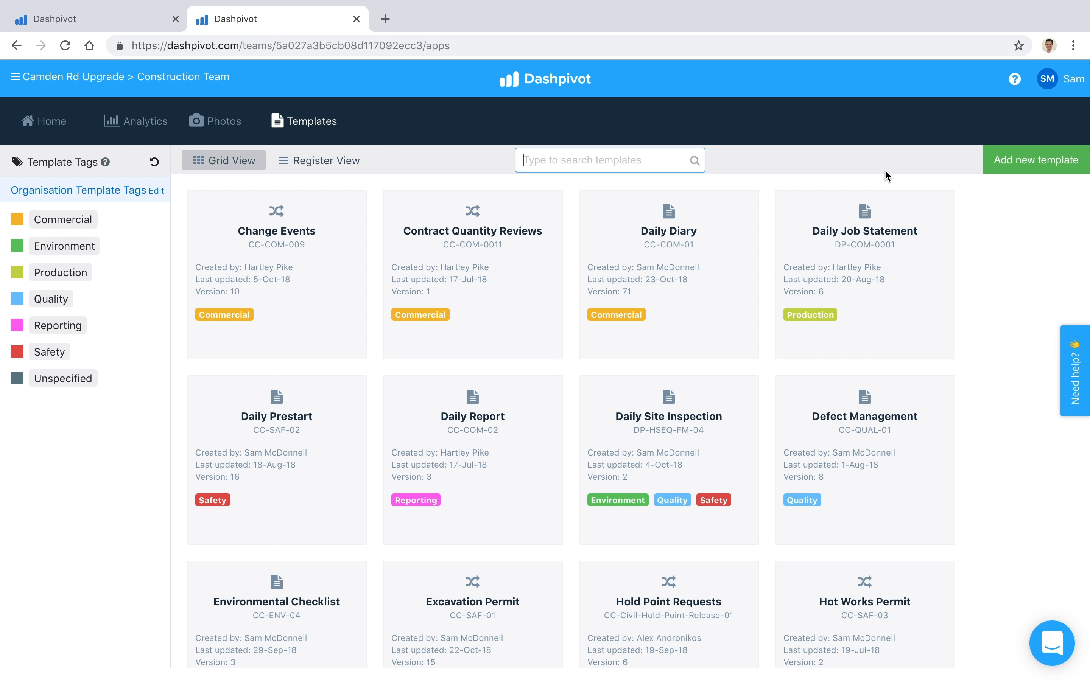
{"action": "left_click", "coordinate": [1001, 161]}
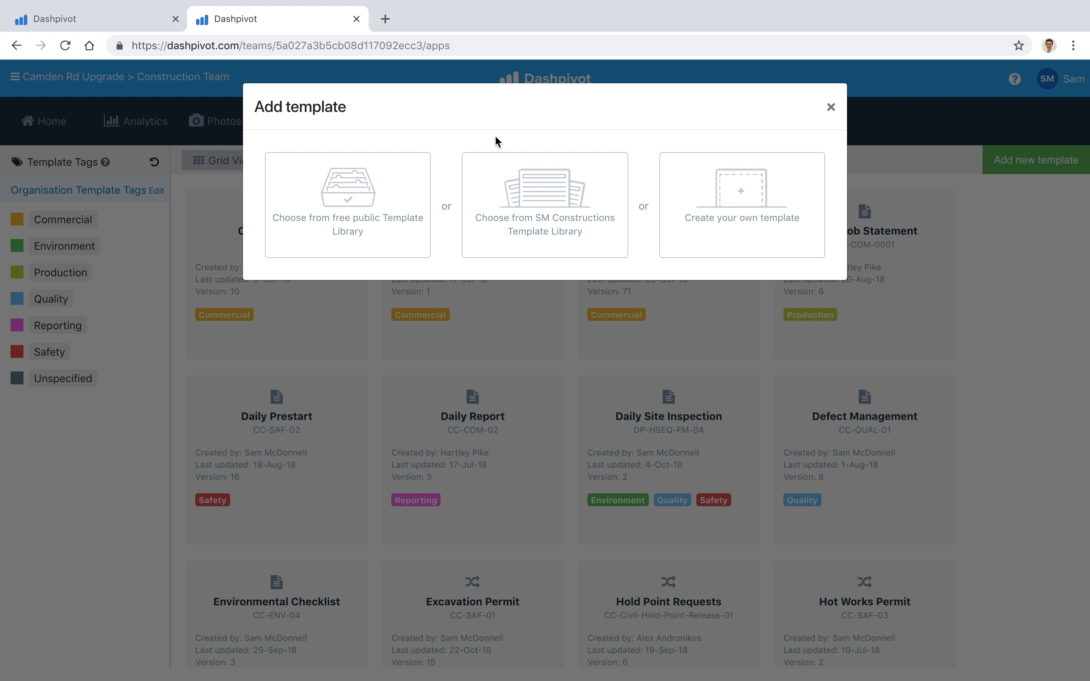